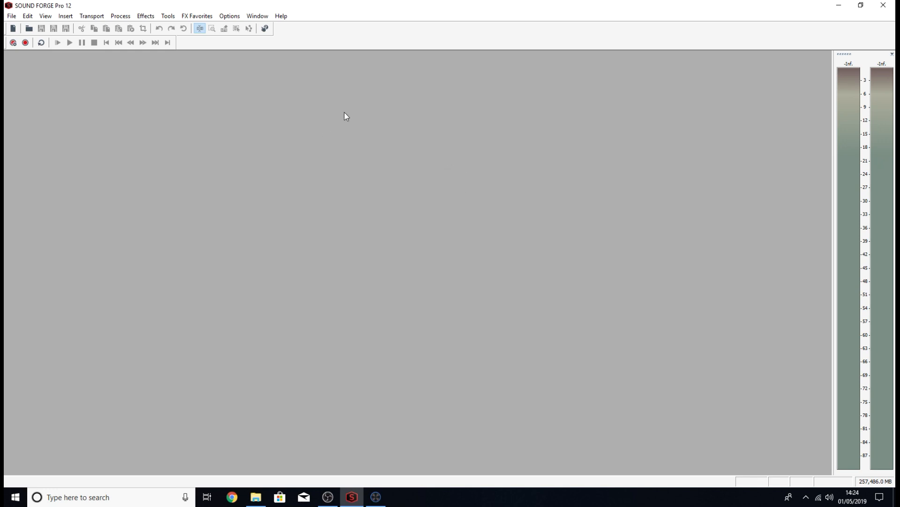
# Open Dialogue Edit Practice Line 2.wav in Sound Forge from File Explorer's recent files
pyautogui.click(255, 497)
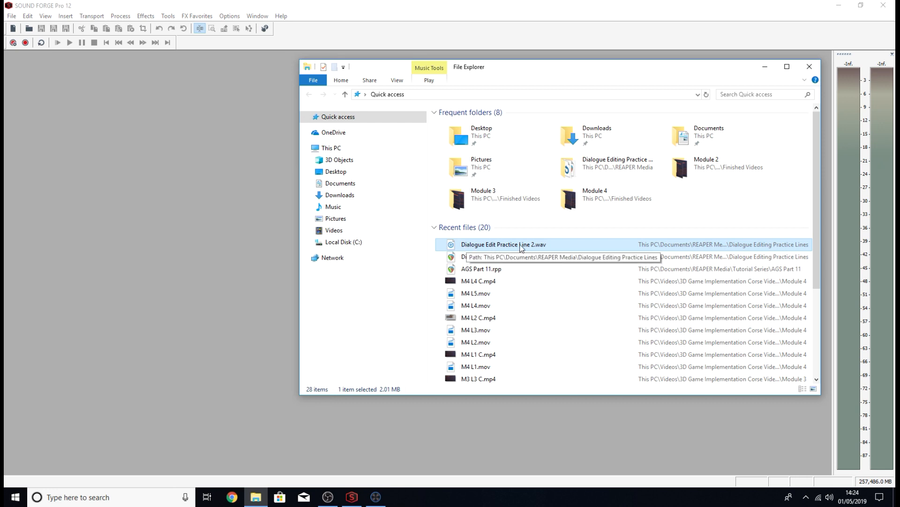
pyautogui.moveTo(515, 243); pyautogui.dragTo(240, 229)
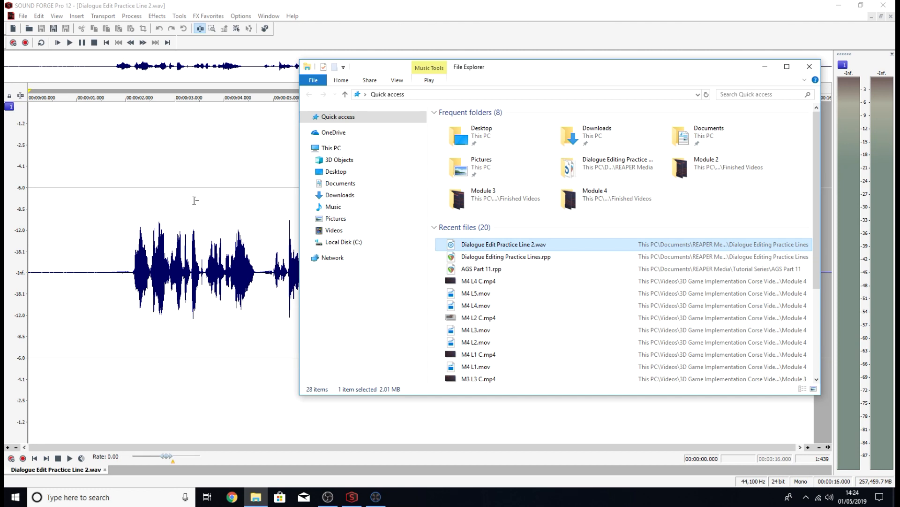
pyautogui.click(196, 200)
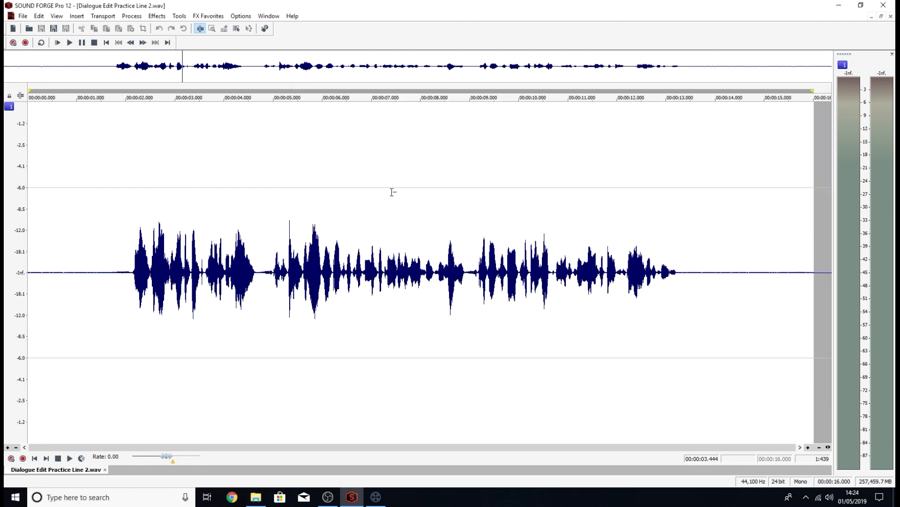
# Play the dialogue recording from its beginning through the last spoken phrase and stop playback
pyautogui.click(71, 134)
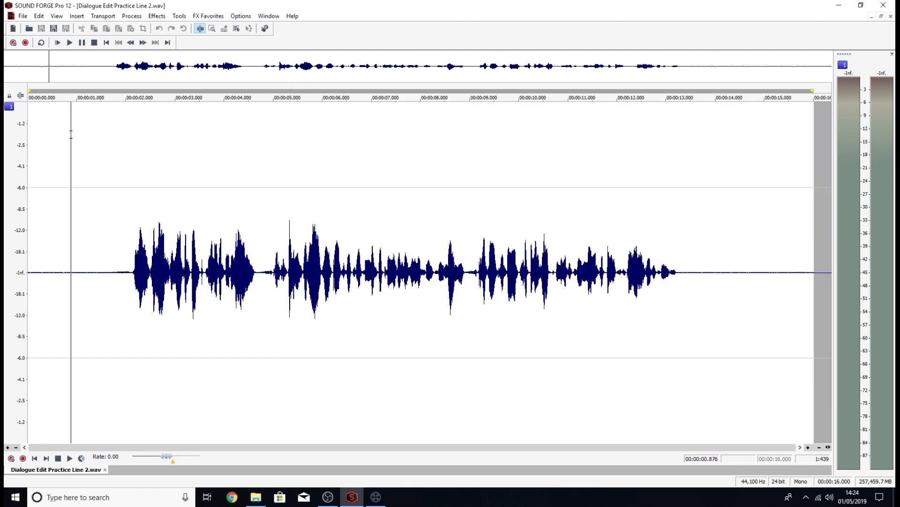
pyautogui.press('Home')
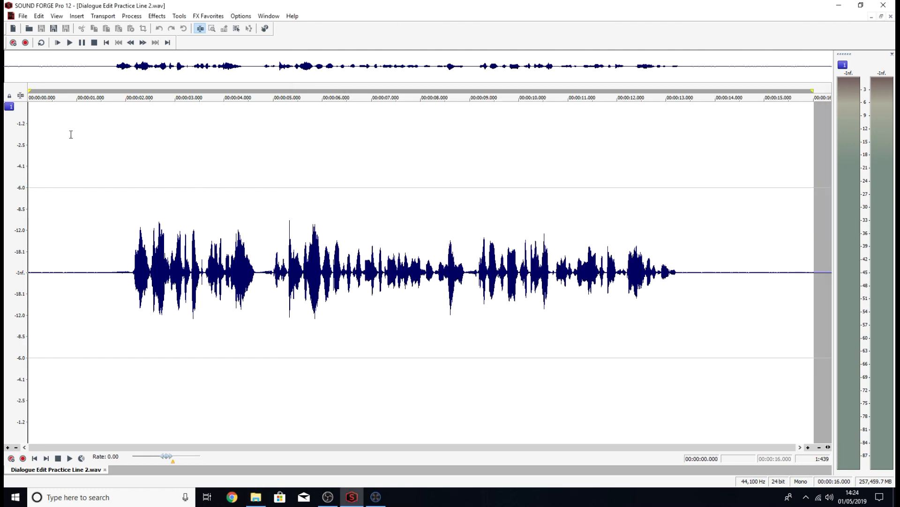
pyautogui.click(69, 43)
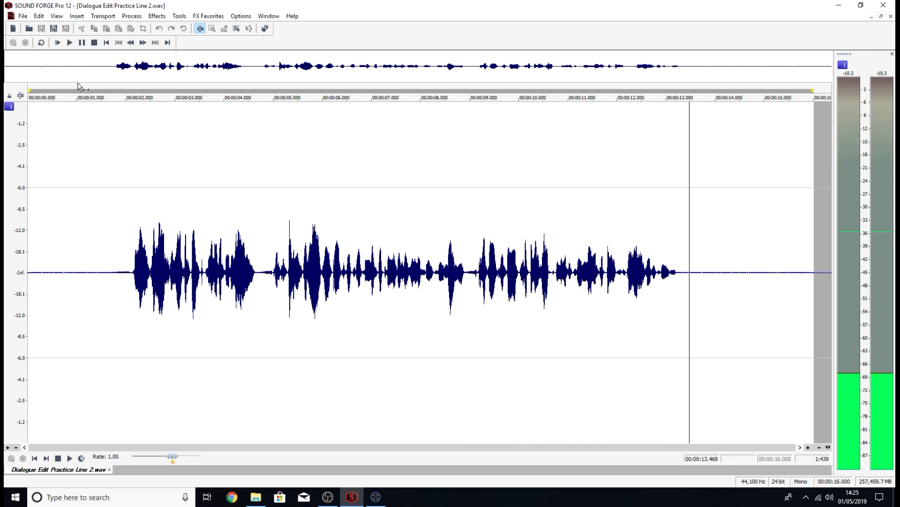
pyautogui.click(93, 44)
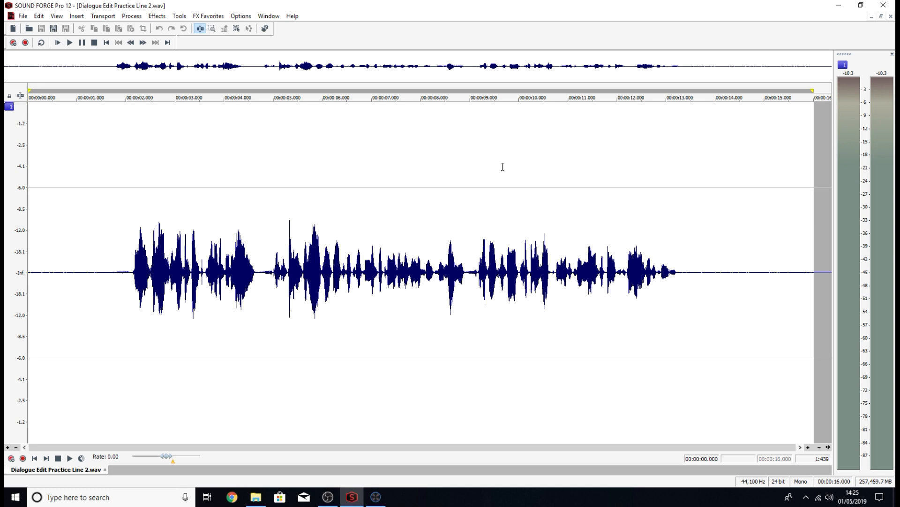
# Copy the phrase from about 9.08 to 13.24 seconds into a new maximized sound window
pyautogui.click(882, 17)
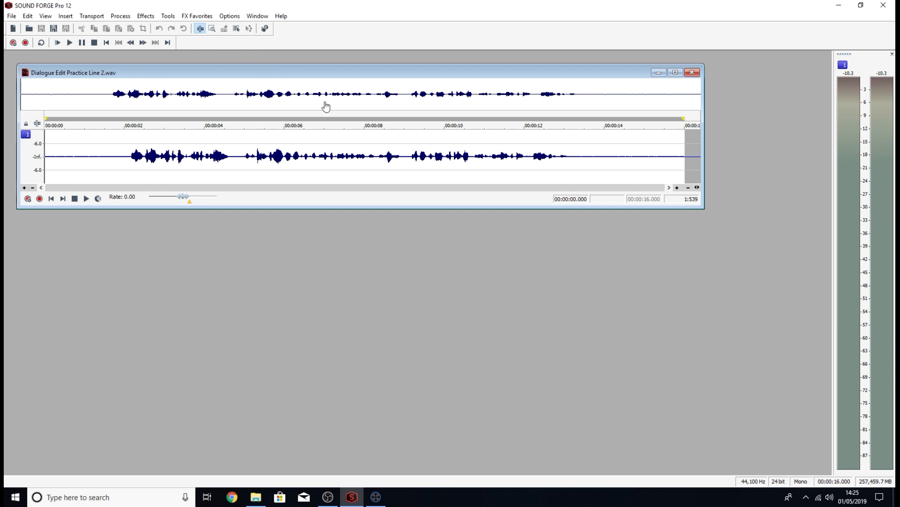
pyautogui.moveTo(408, 149); pyautogui.dragTo(572, 162)
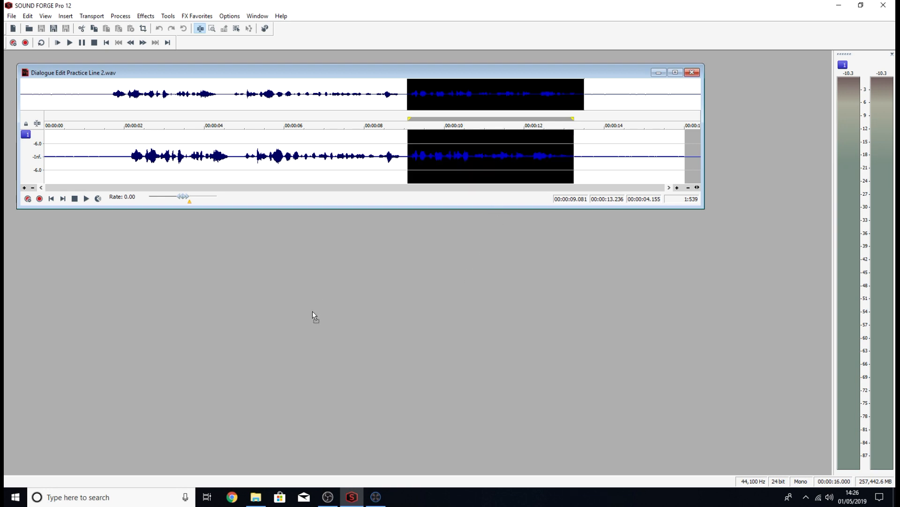
pyautogui.moveTo(325, 326); pyautogui.dragTo(325, 325)
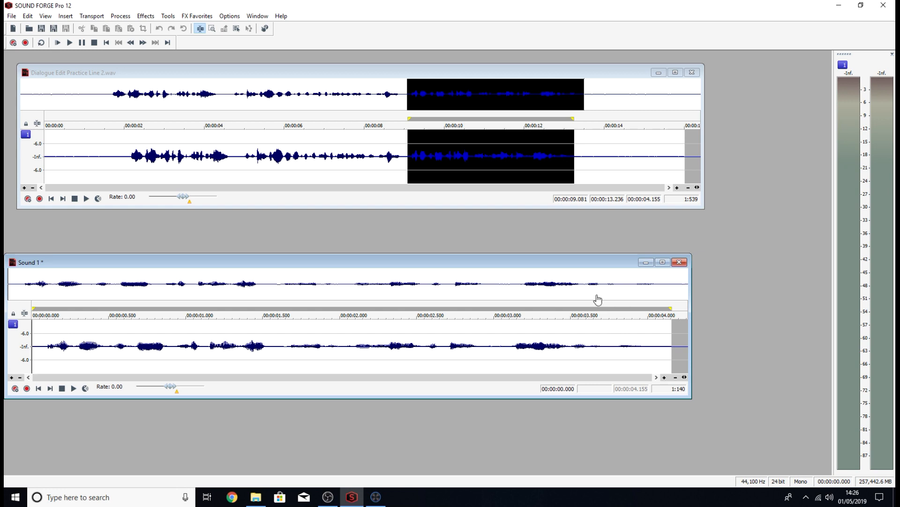
pyautogui.click(662, 262)
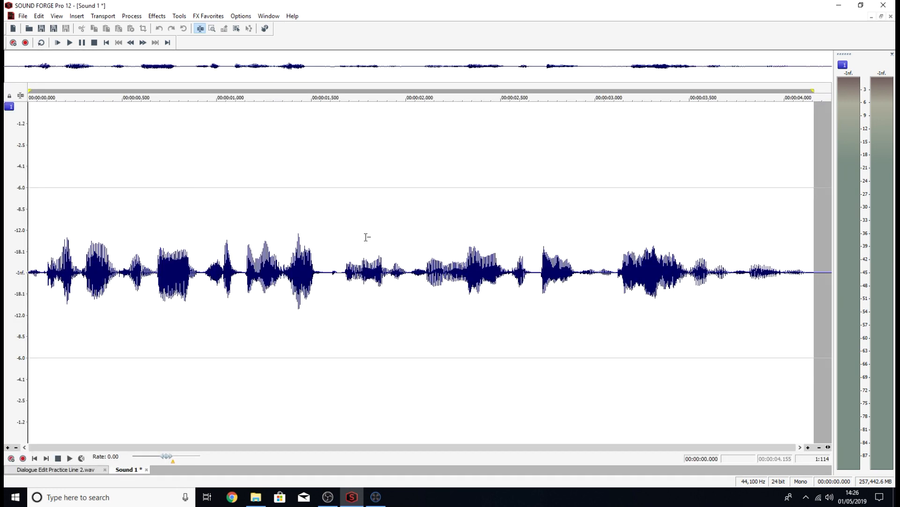
# Close the extracted phrase's window without saving and clear the selection in the original recording
pyautogui.click(891, 16)
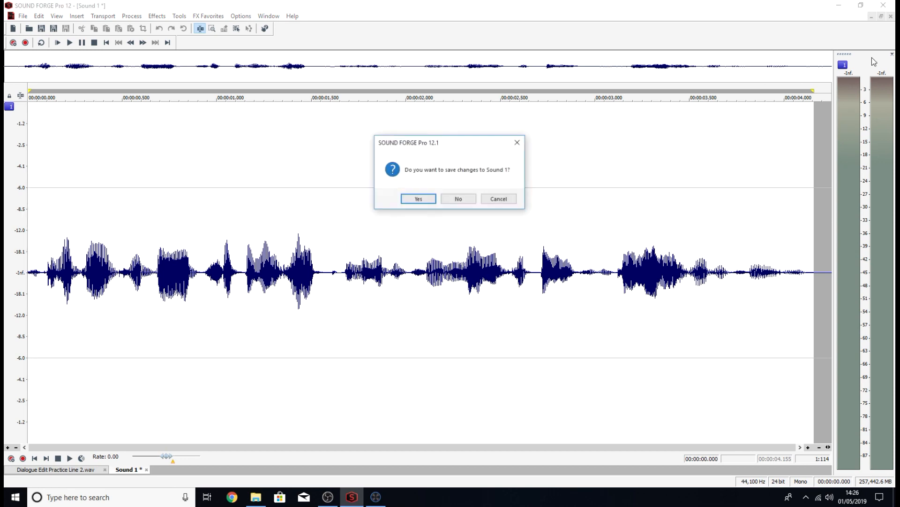
pyautogui.click(454, 201)
pyautogui.click(329, 209)
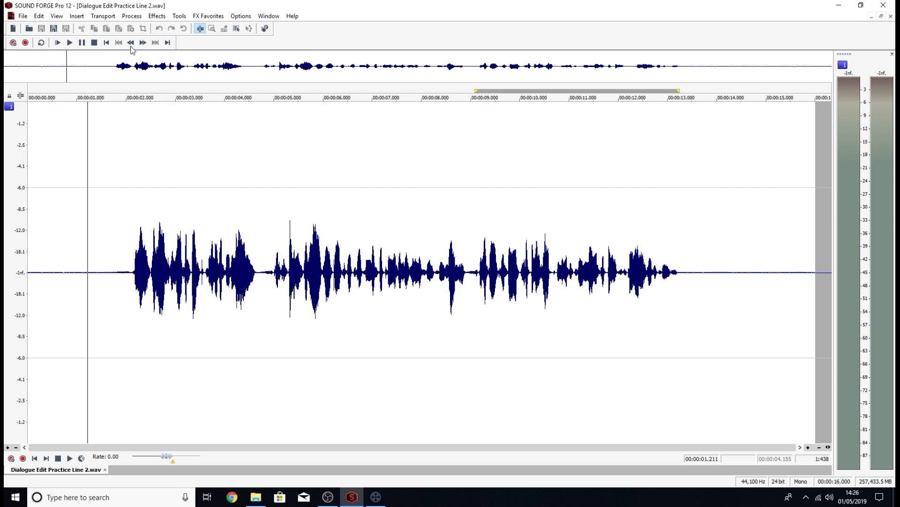
# Run Auto Trim/Crop with a 0 ms fade-in and a -16.37 dB attack threshold, and inspect the trimmed start
pyautogui.click(132, 17)
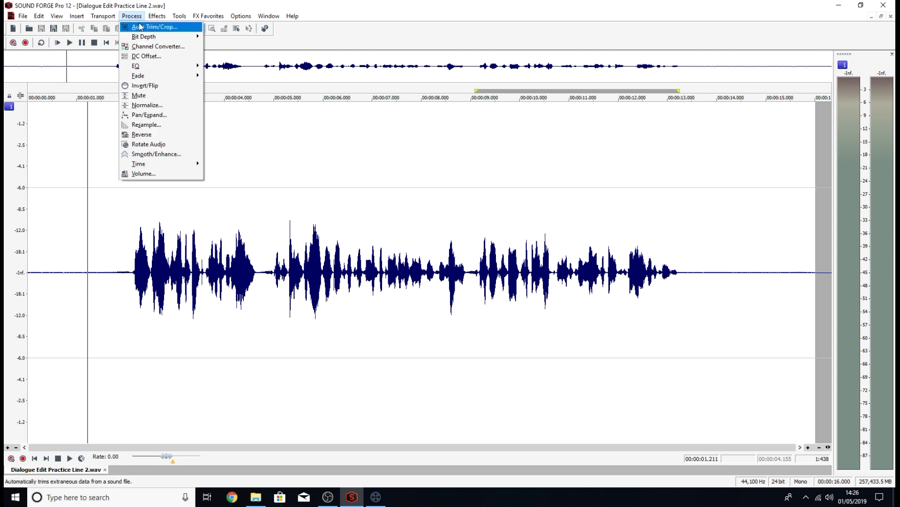
pyautogui.click(182, 28)
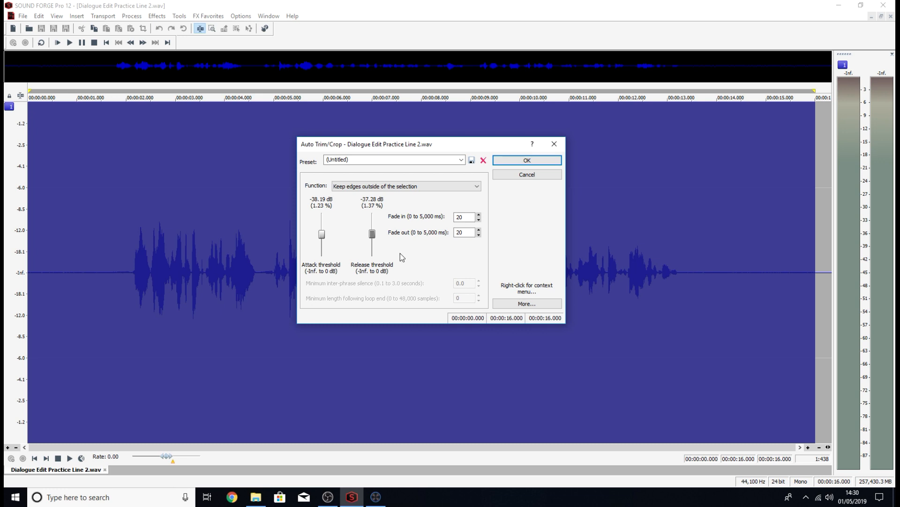
pyautogui.moveTo(472, 217); pyautogui.dragTo(457, 216)
pyautogui.write('0')
pyautogui.moveTo(322, 234); pyautogui.dragTo(323, 222)
pyautogui.click(527, 161)
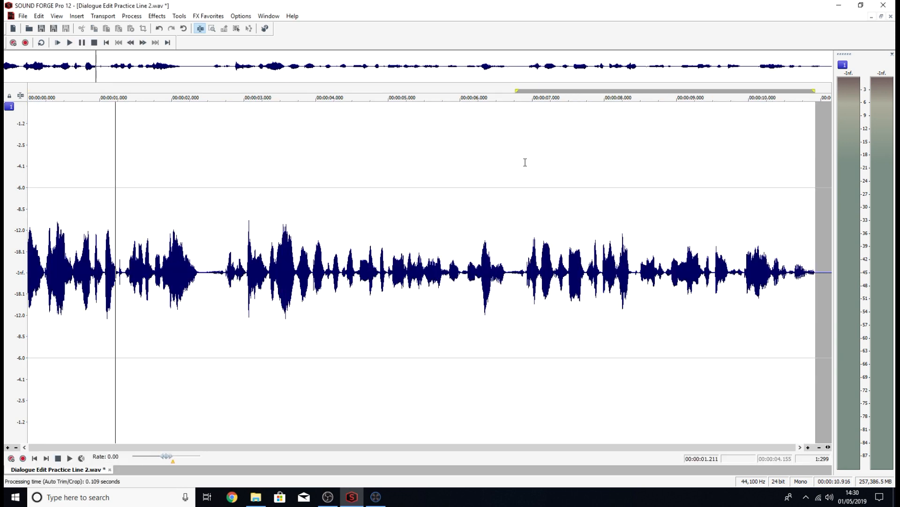
pyautogui.click(28, 269)
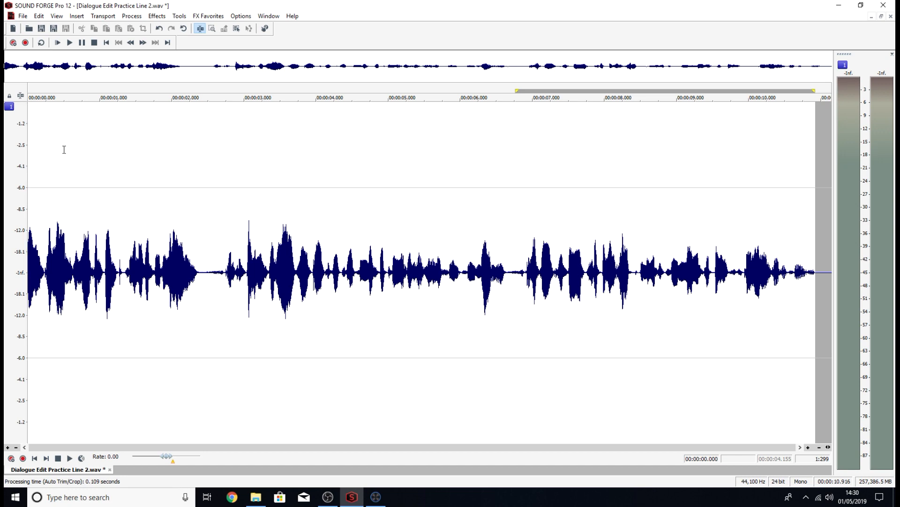
pyautogui.scroll(10, 65, 147)
pyautogui.scroll(1, 73, 202)
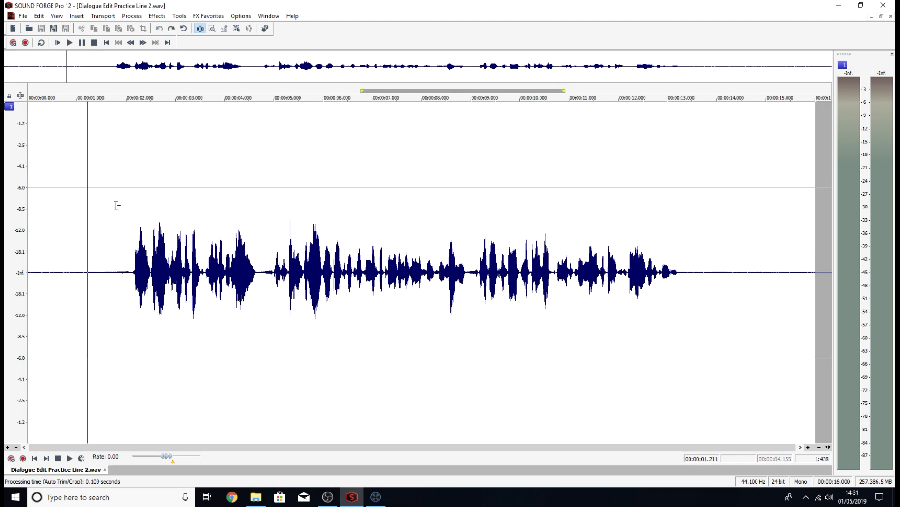
# Run Auto Trim/Crop on the untrimmed recording with a 20 ms fade-in, and examine the faded start up close
pyautogui.click(132, 16)
pyautogui.click(143, 30)
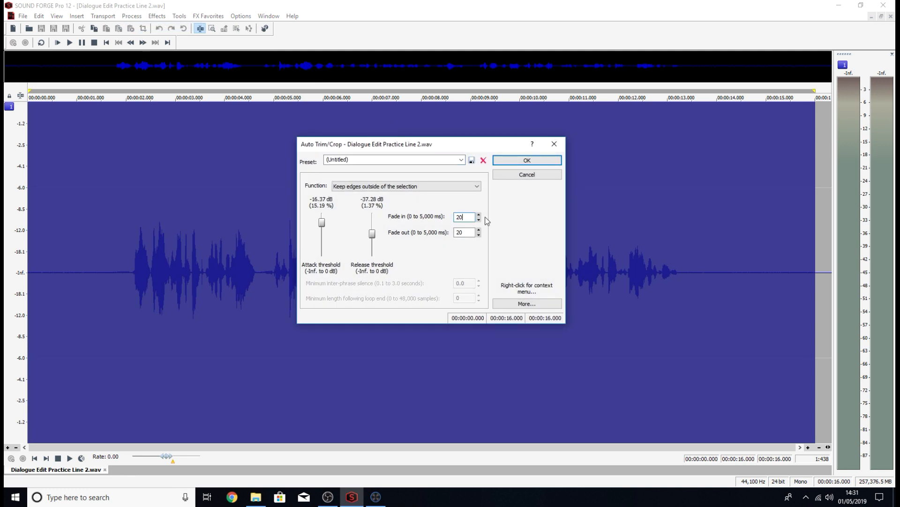
pyautogui.click(523, 160)
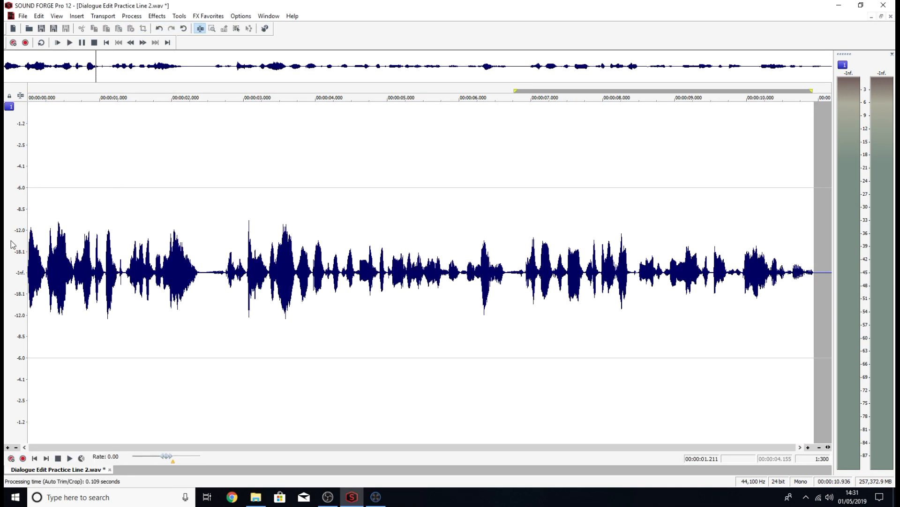
pyautogui.press('Home')
pyautogui.scroll(5, 33, 225)
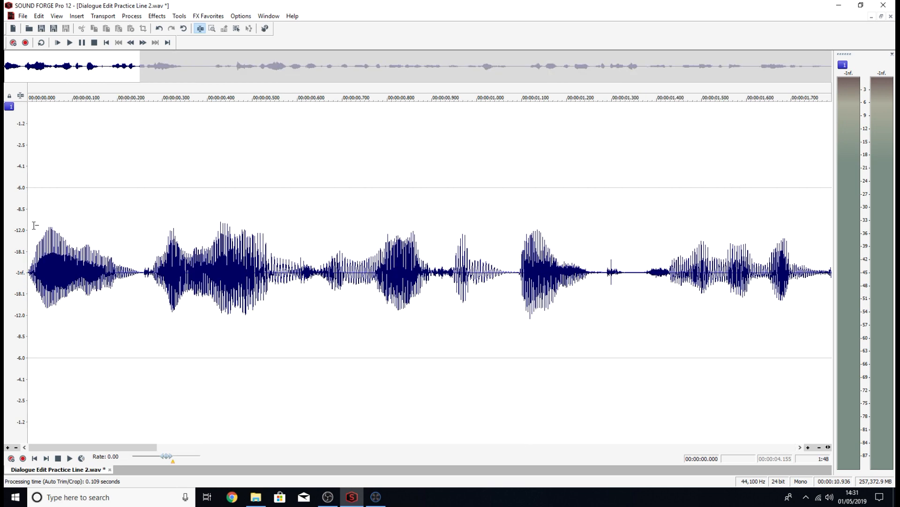
pyautogui.scroll(4, 37, 252)
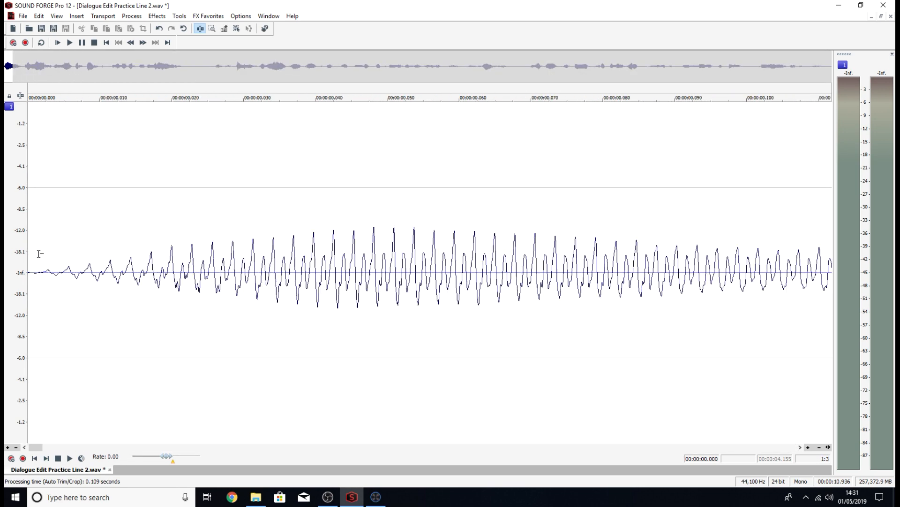
pyautogui.scroll(2, 40, 253)
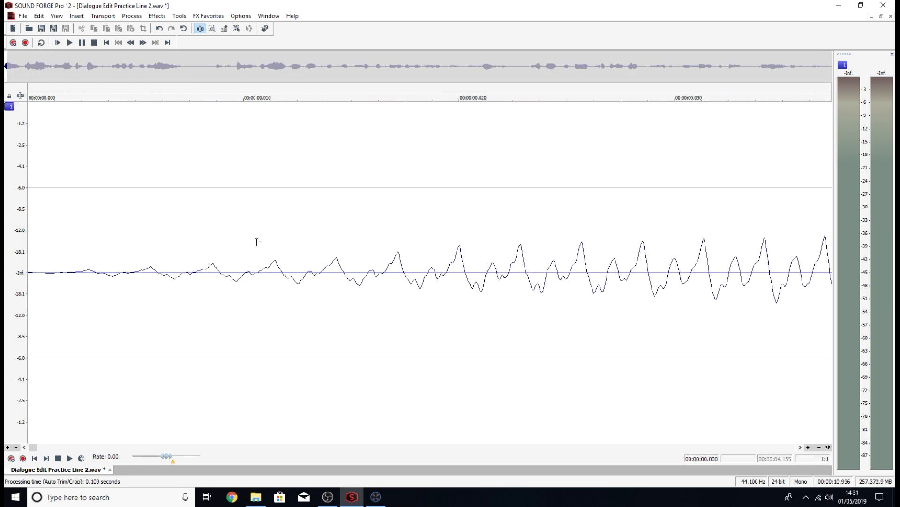
pyautogui.scroll(-1, 352, 224)
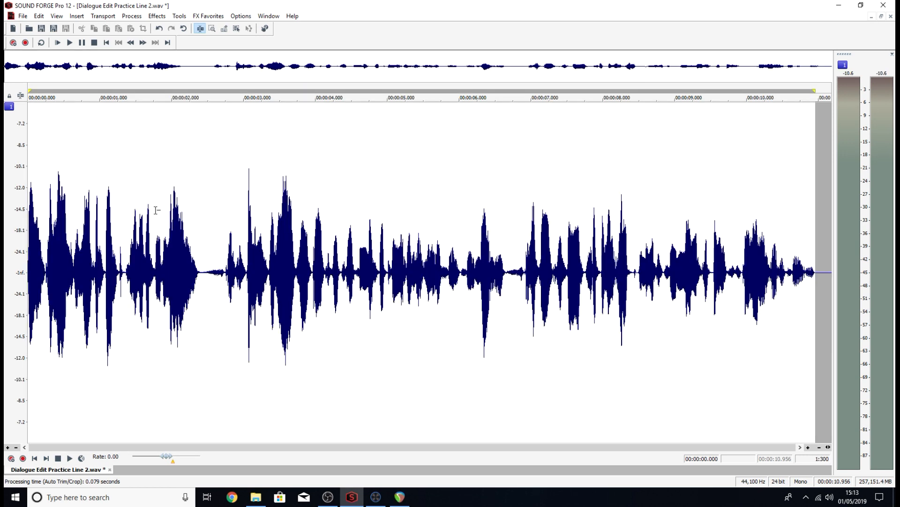
# Play the opening of the trimmed dialogue to check its start, and undo the trim
pyautogui.press('space')
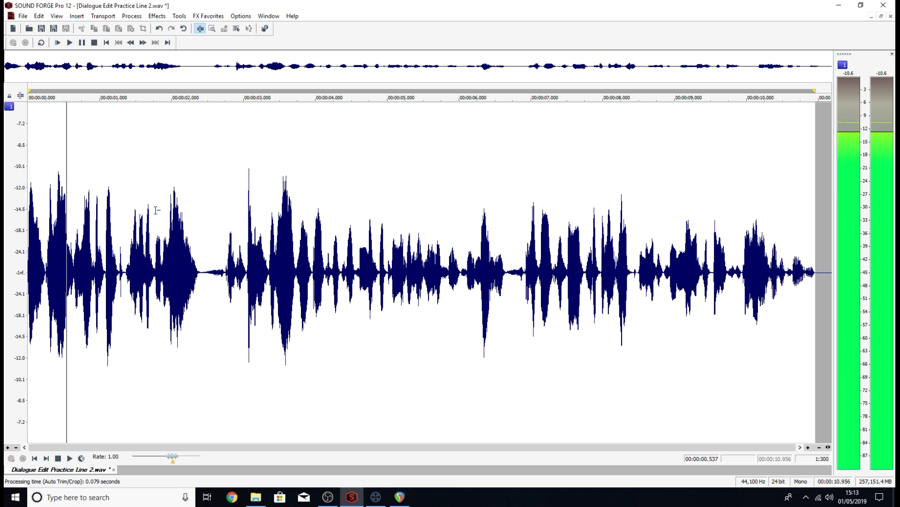
pyautogui.press('space')
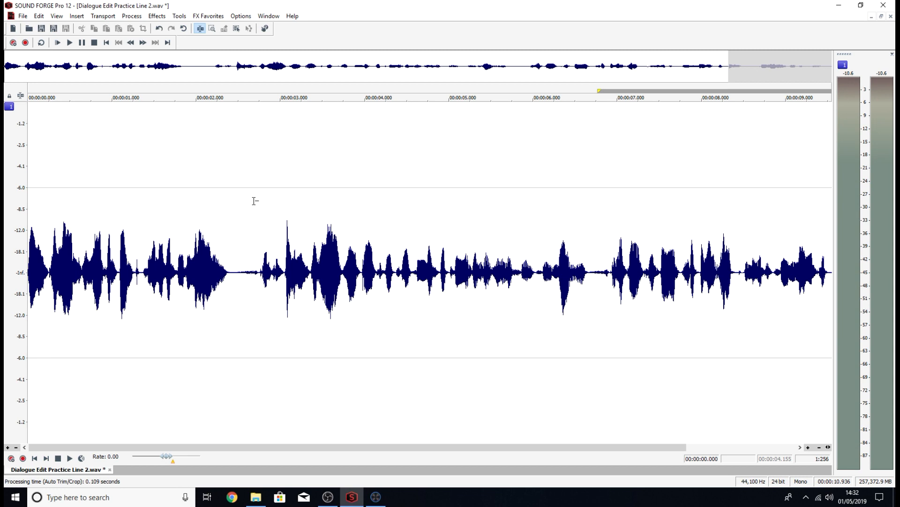
pyautogui.hotkey('ctrl', 'z')
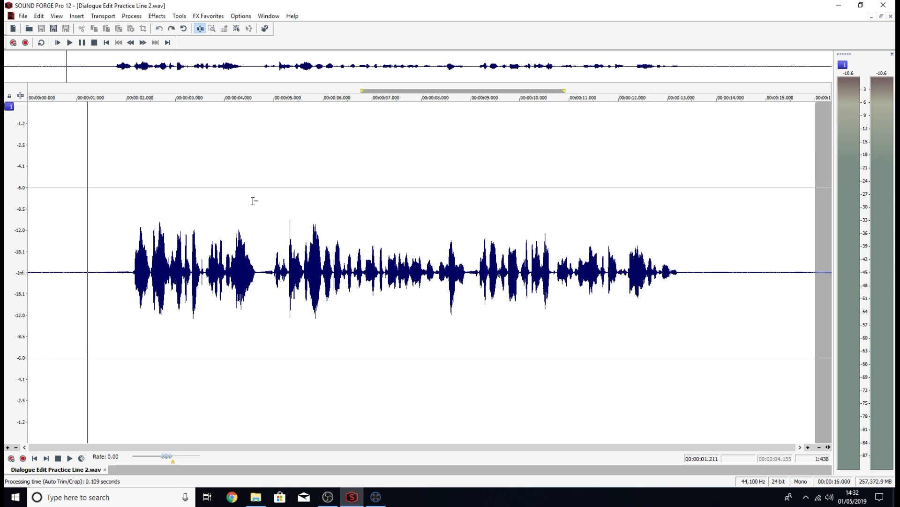
# Audition an Auto Trim/Crop of the recording with the attack threshold at -38.19 dB, and undo it
pyautogui.click(132, 16)
pyautogui.click(141, 26)
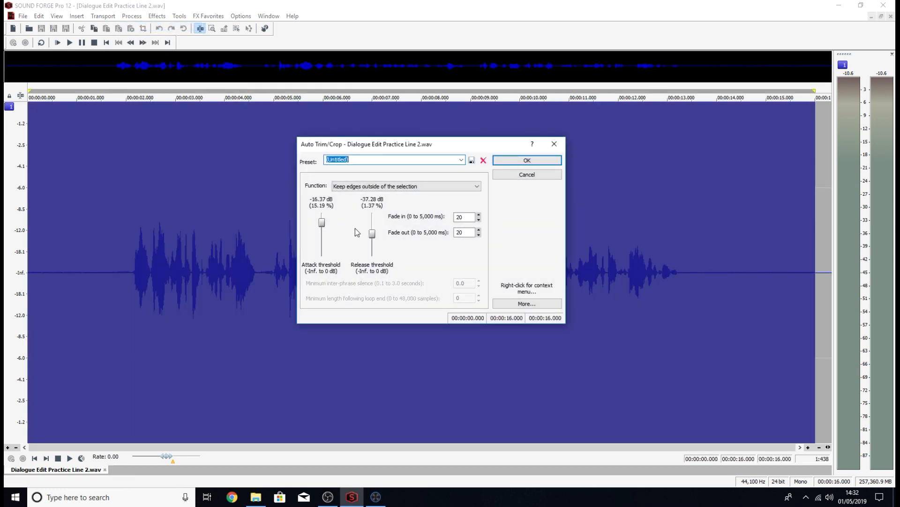
pyautogui.moveTo(323, 224); pyautogui.dragTo(326, 236)
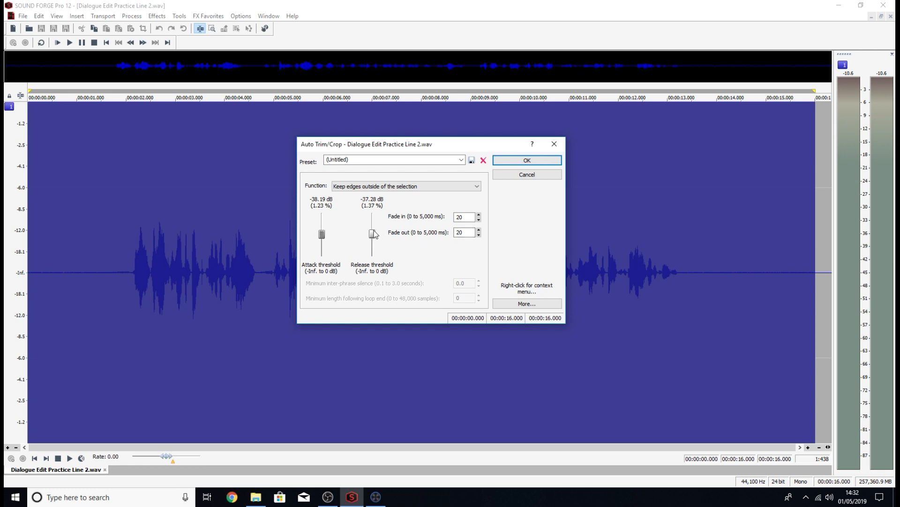
pyautogui.click(528, 161)
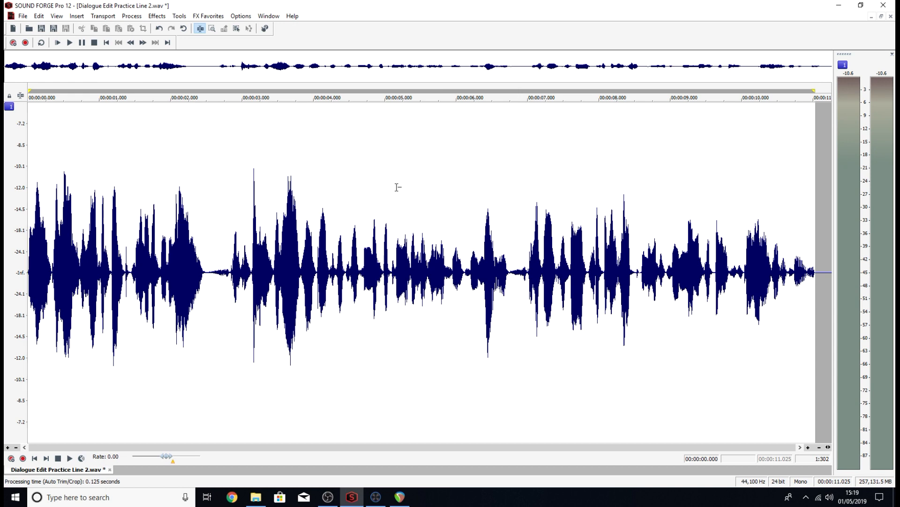
pyautogui.press('space')
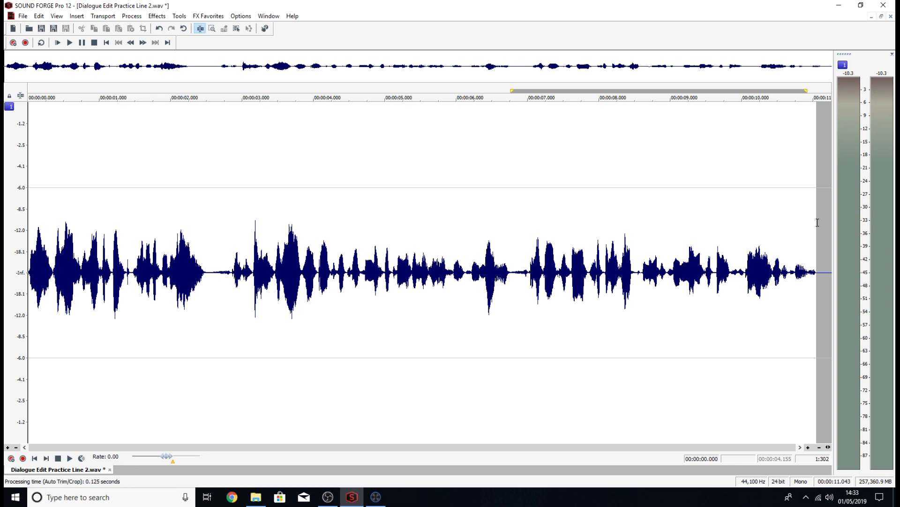
pyautogui.hotkey('ctrl', 'z')
# Run Auto Trim/Crop on the recording with a slightly lower release threshold, and inspect the trimmed start
pyautogui.click(132, 16)
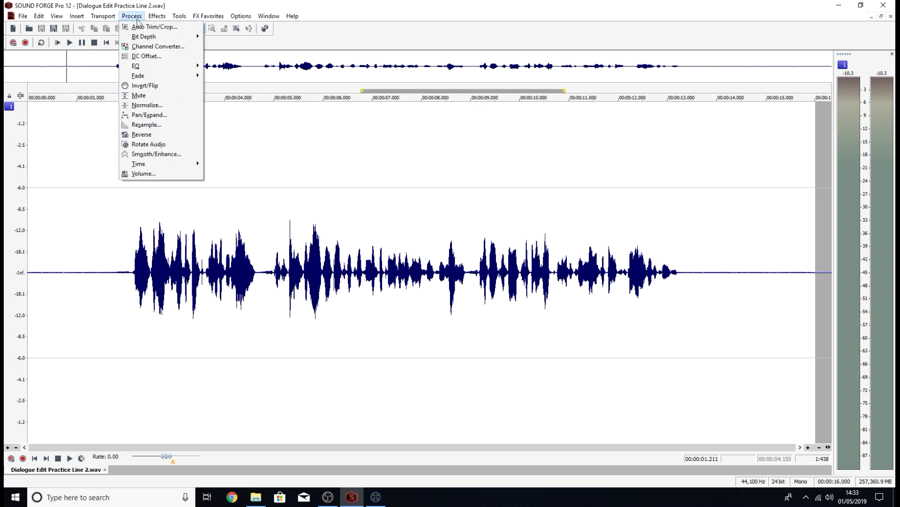
pyautogui.click(150, 27)
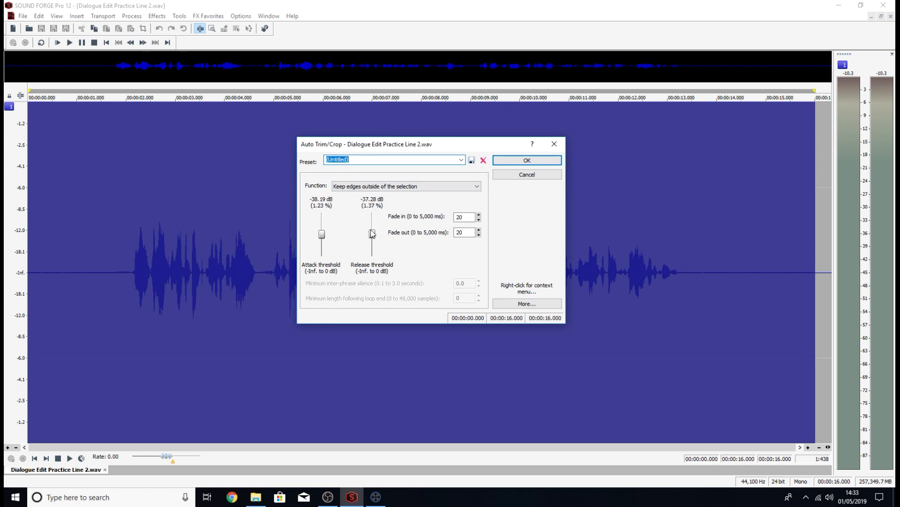
pyautogui.moveTo(373, 234); pyautogui.dragTo(374, 239)
pyautogui.click(549, 161)
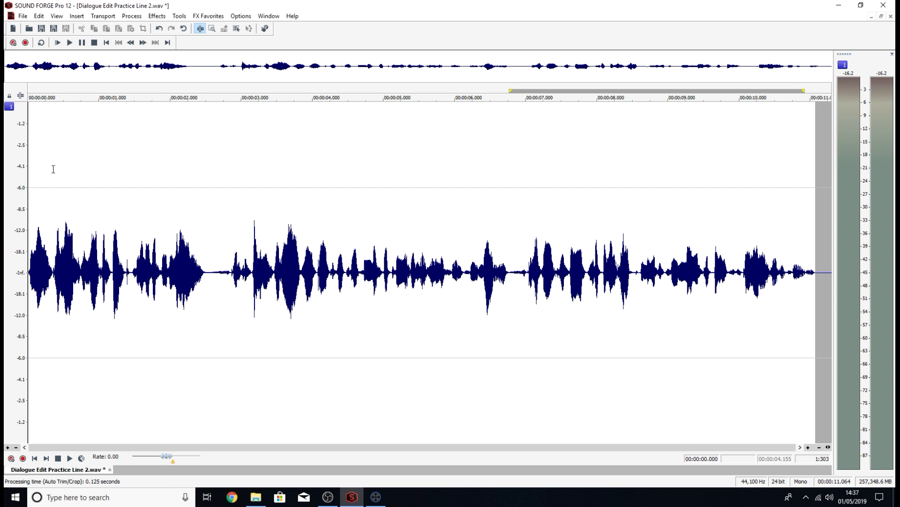
pyautogui.scroll(6, 53, 168)
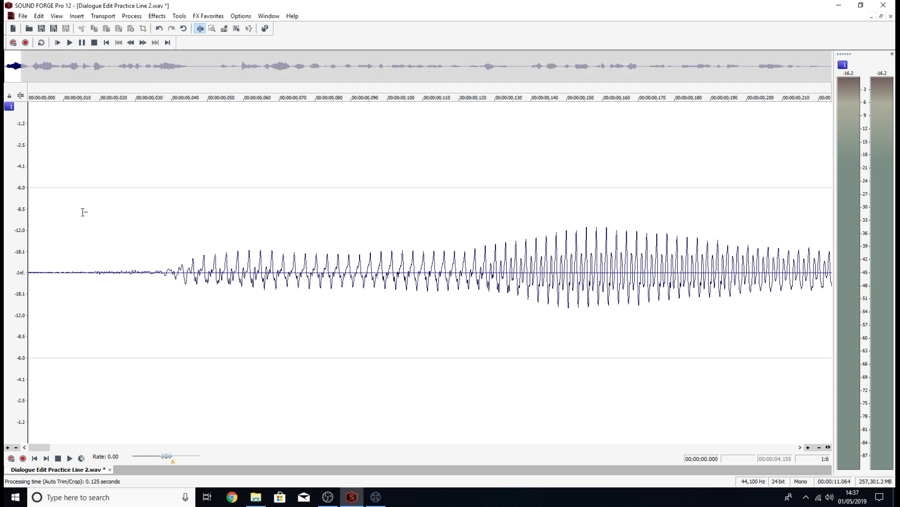
# Inspect the trimmed start up close and the full trimmed recording, and undo the Auto Trim/Crop
pyautogui.scroll(3, 114, 246)
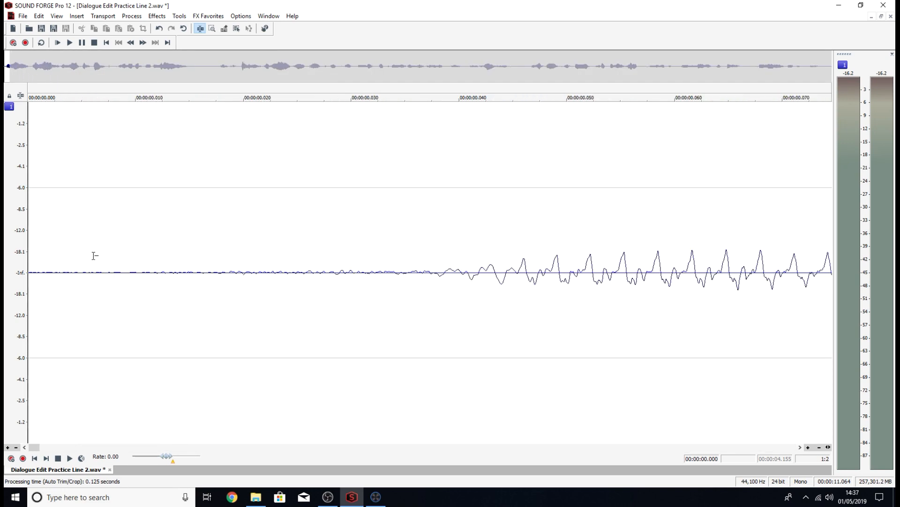
pyautogui.scroll(-3, 84, 261)
pyautogui.scroll(-4, 75, 263)
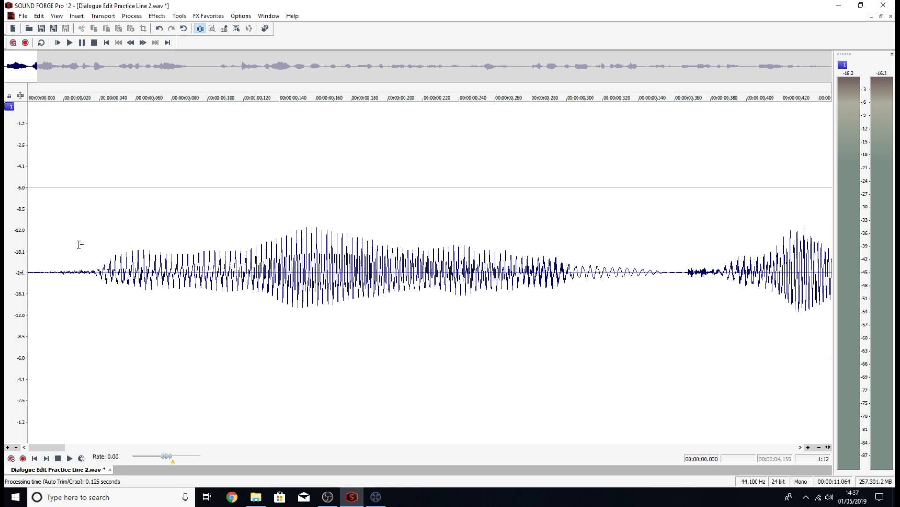
pyautogui.scroll(-3, 47, 259)
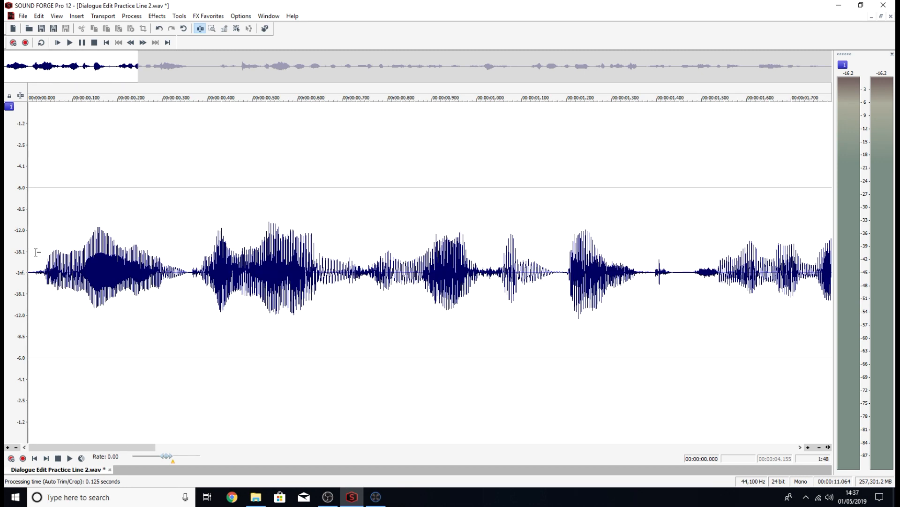
pyautogui.scroll(-2, 36, 252)
pyautogui.scroll(-2, 41, 247)
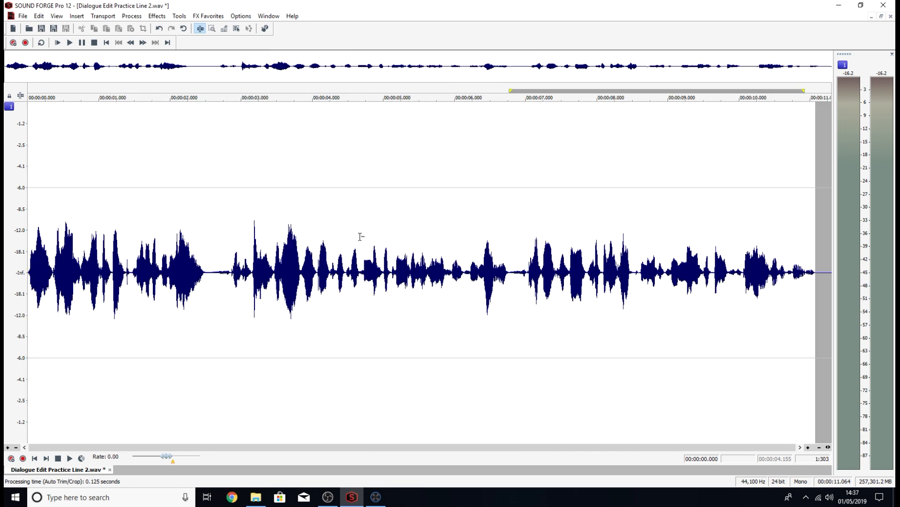
pyautogui.click(814, 238)
pyautogui.hotkey('ctrl', 'z')
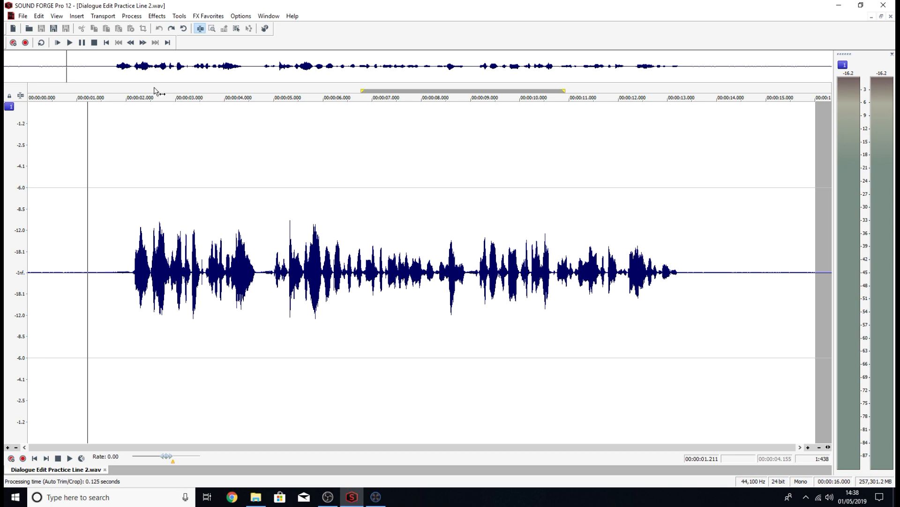
# Examine the quiet breath just before the first word, magnified in time and level, and play across it
pyautogui.click(133, 224)
pyautogui.scroll(2, 129, 233)
pyautogui.scroll(5, 417, 262)
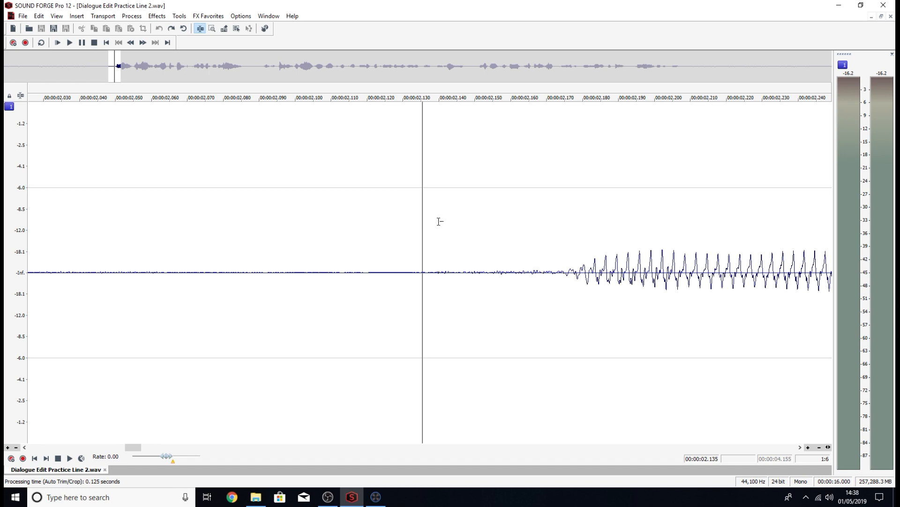
pyautogui.scroll(6, 441, 225)
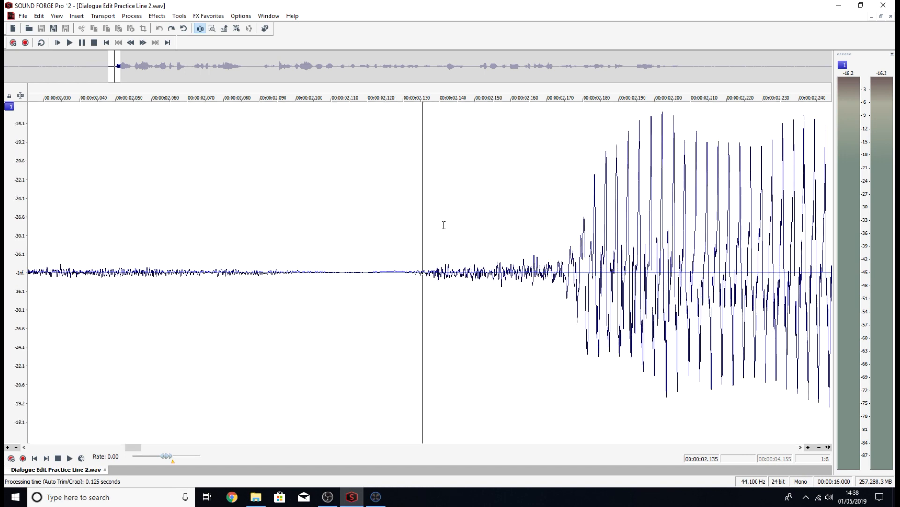
pyautogui.scroll(4, 448, 242)
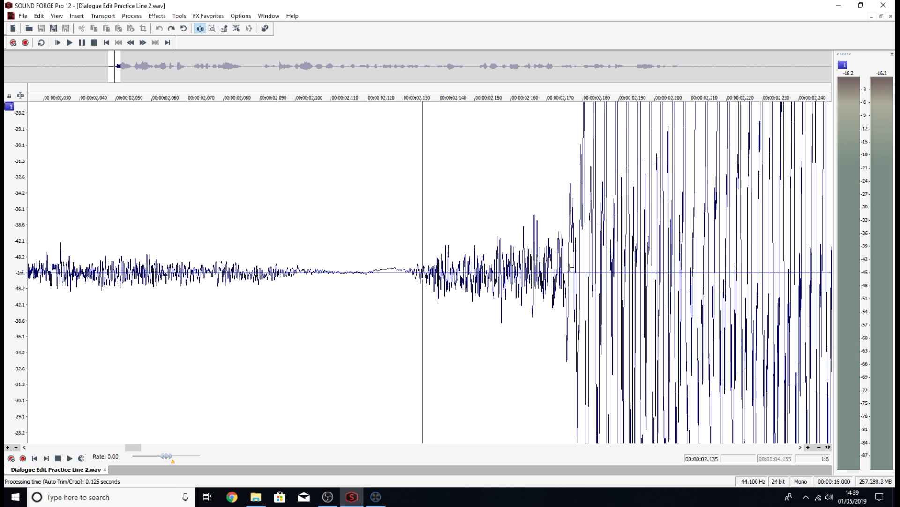
pyautogui.scroll(-3, 451, 240)
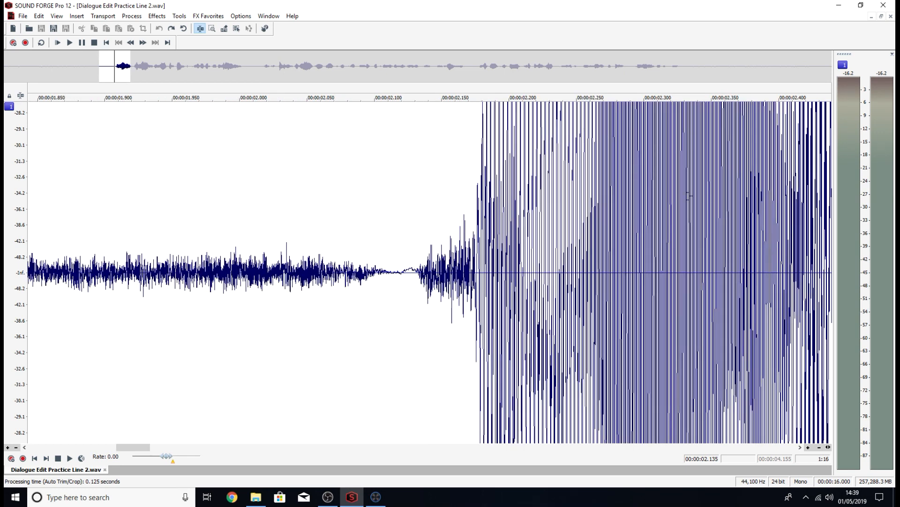
pyautogui.scroll(-1, 490, 145)
pyautogui.scroll(-1, 420, 214)
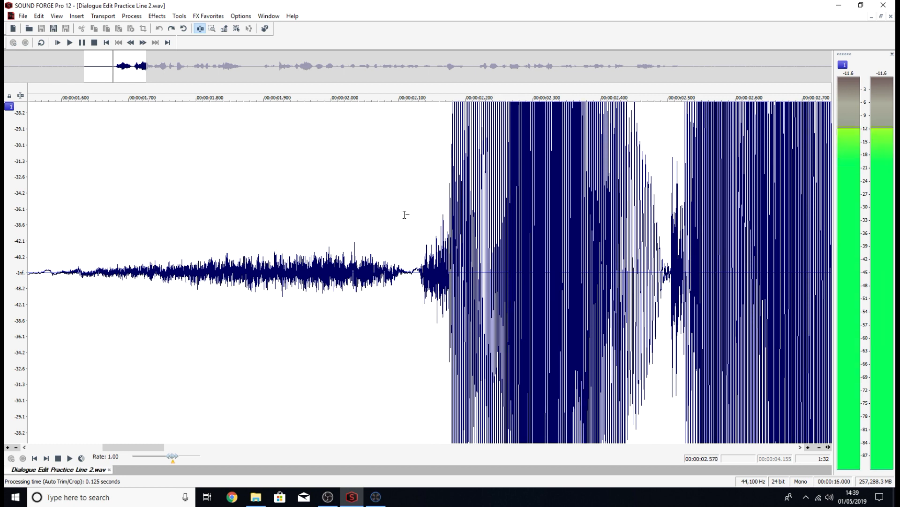
pyautogui.click(404, 214)
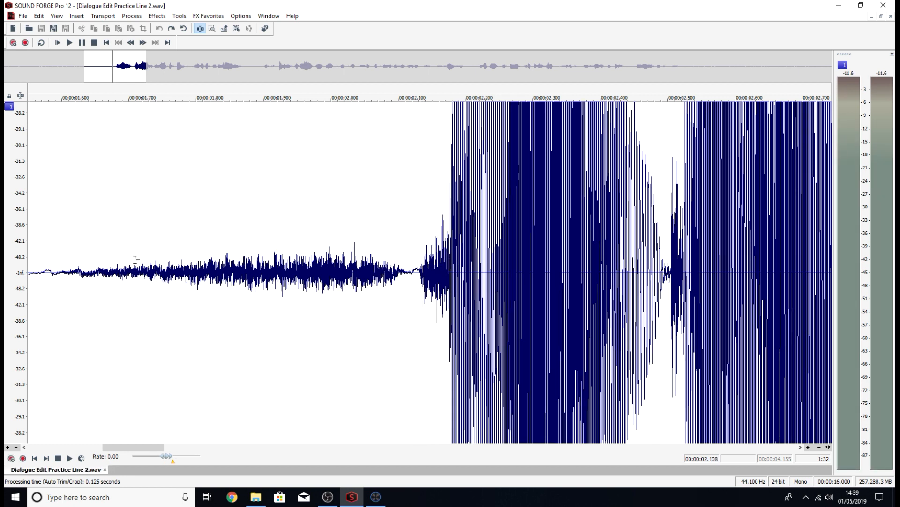
# Select everything from the zero crossing just before the first word, at about 2.131 s, back to the file start, and delete it
pyautogui.click(413, 265)
pyautogui.scroll(4, 413, 265)
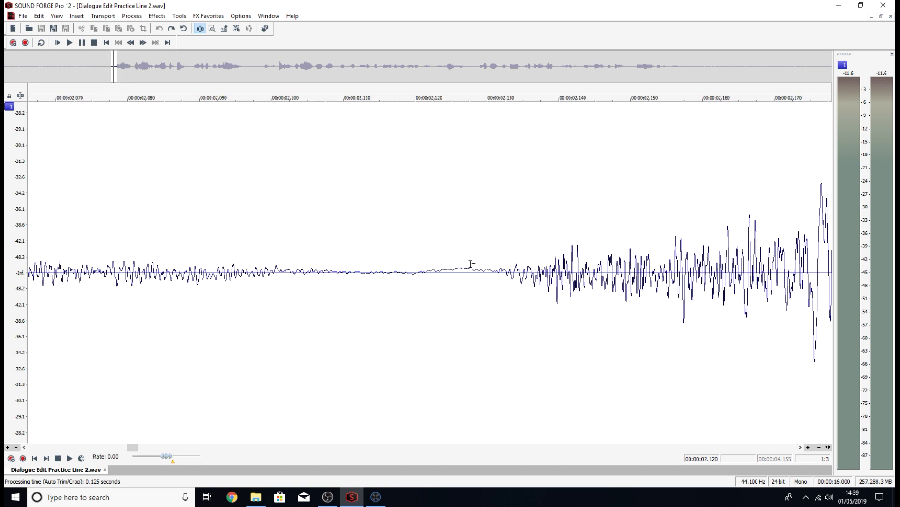
pyautogui.scroll(5, 470, 262)
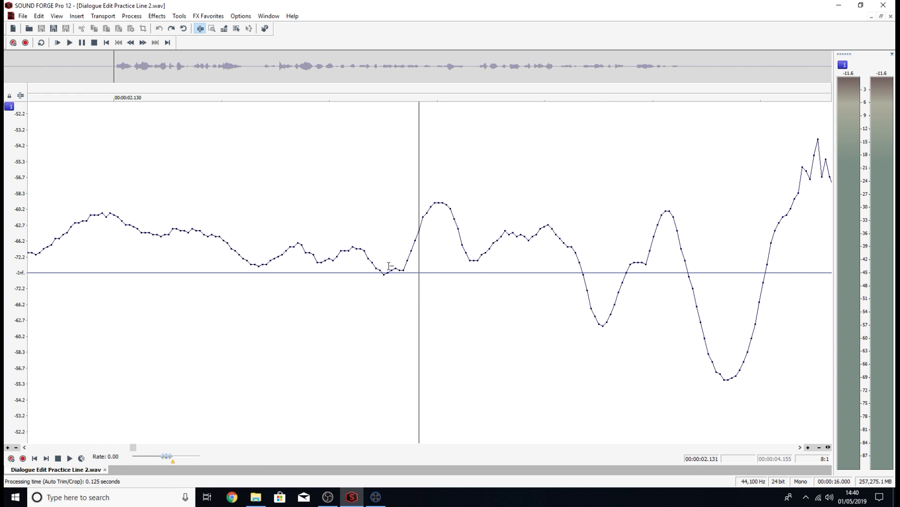
pyautogui.moveTo(388, 266); pyautogui.dragTo(64, 240)
pyautogui.scroll(-7, 402, 211)
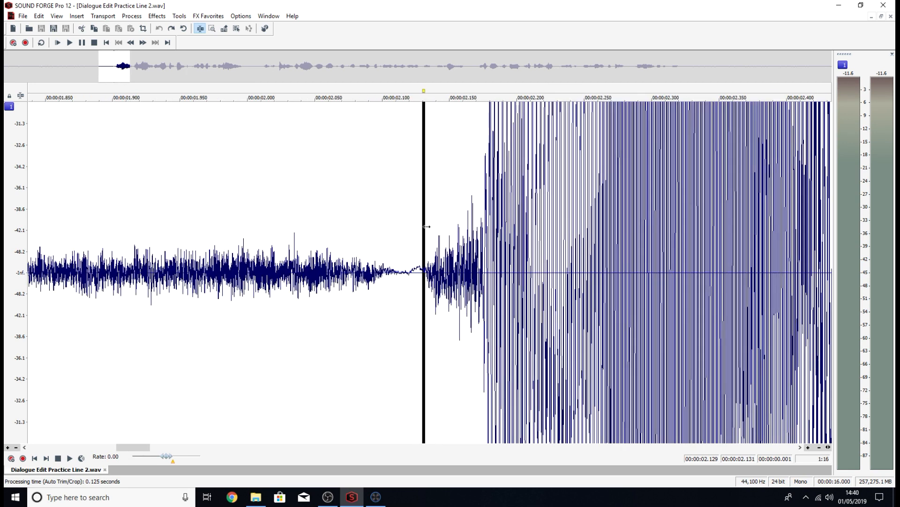
pyautogui.moveTo(425, 226); pyautogui.dragTo(145, 225)
pyautogui.scroll(-3, 346, 203)
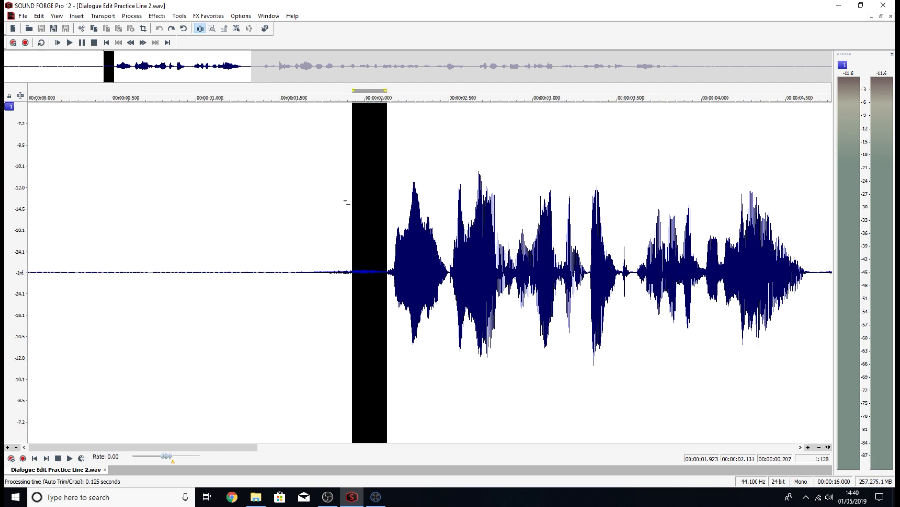
pyautogui.moveTo(353, 202); pyautogui.dragTo(5, 205)
pyautogui.scroll(-3, 227, 207)
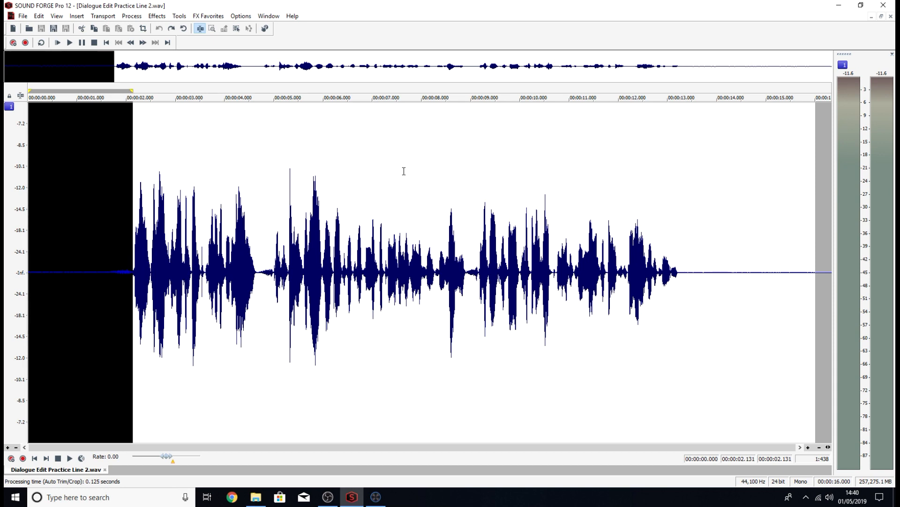
pyautogui.press('Delete')
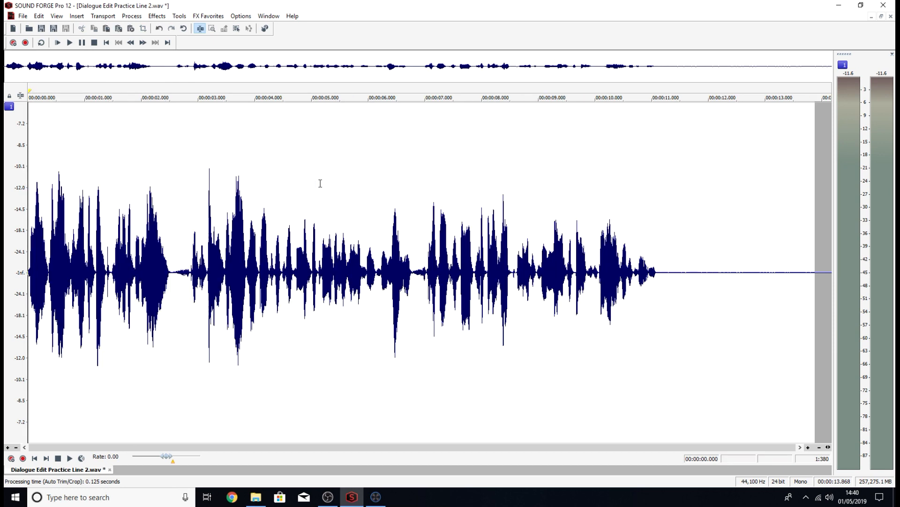
# Audition the dialogue with the selected lead-in skipped, and delete that selected lead-in of about 2.115 s
pyautogui.press('space')
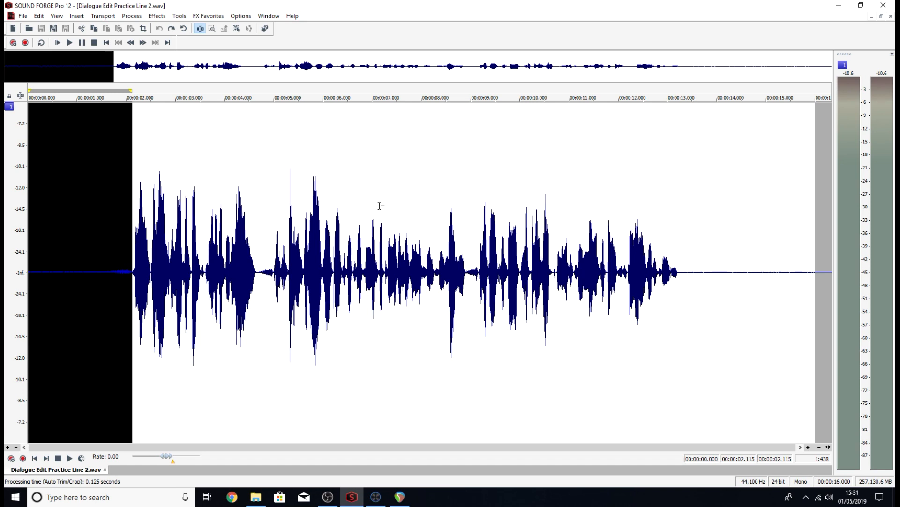
pyautogui.press('space')
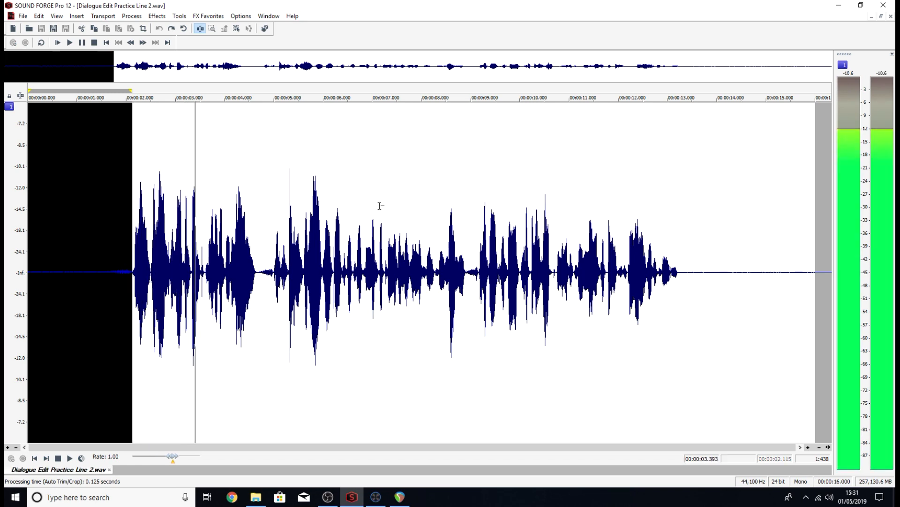
pyautogui.press('space')
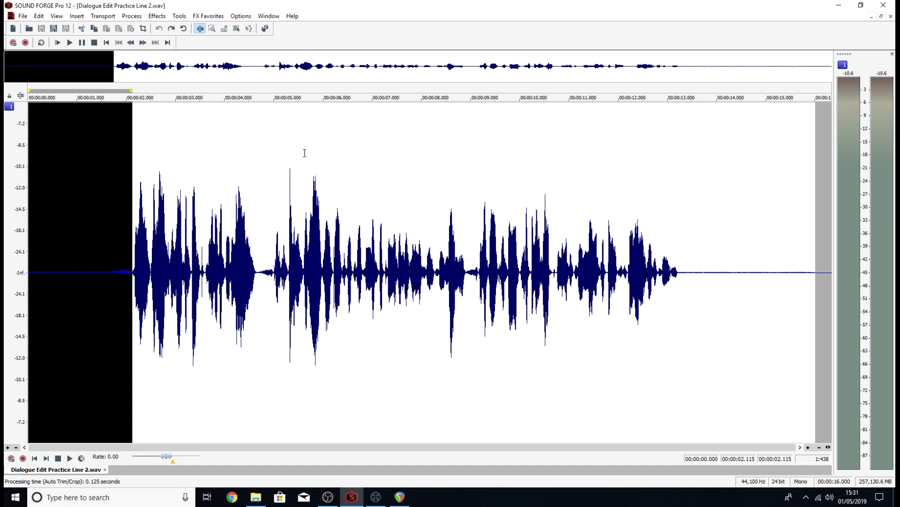
pyautogui.press('Delete')
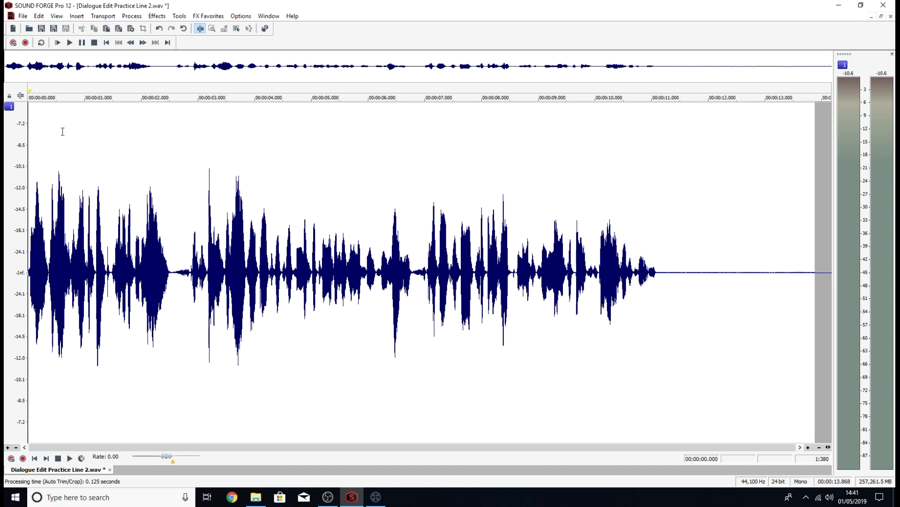
# Examine the cut start of the dialogue up close, and select the whole audio event with the Event tool
pyautogui.scroll(7, 62, 131)
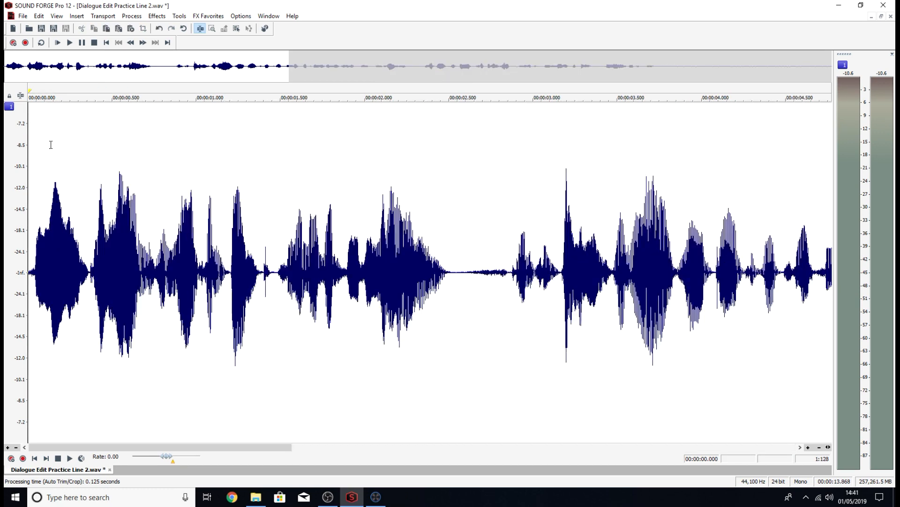
pyautogui.scroll(4, 70, 169)
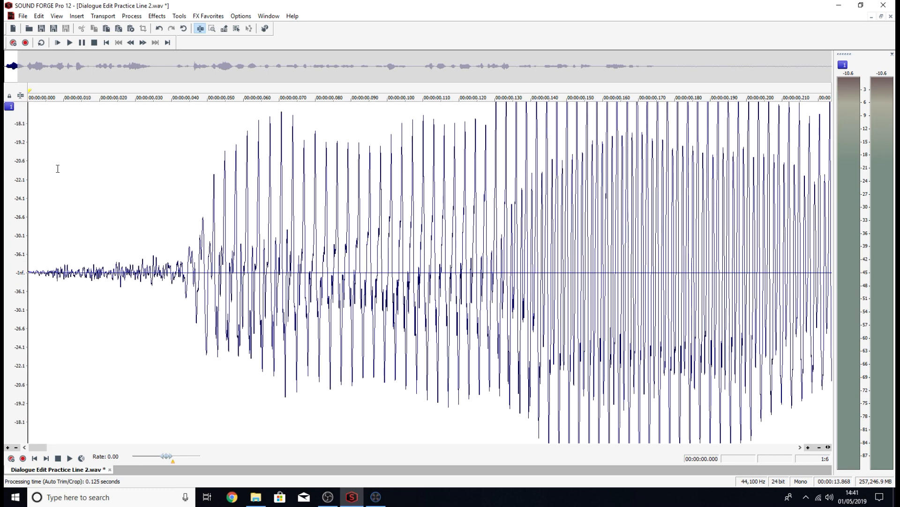
pyautogui.scroll(-2, 69, 199)
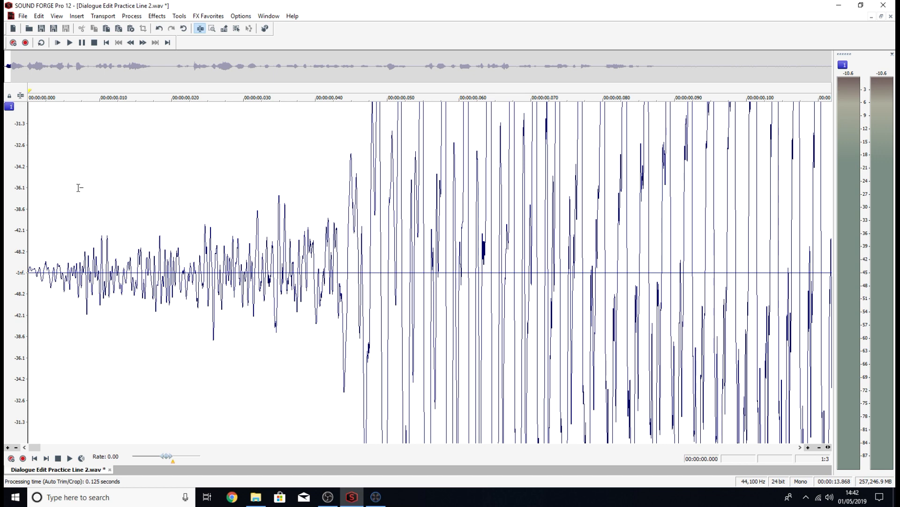
pyautogui.scroll(-2, 141, 156)
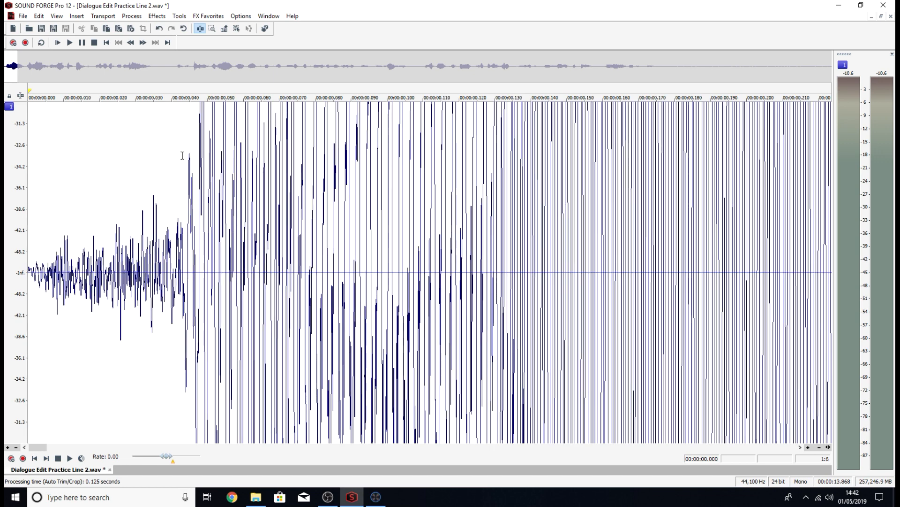
pyautogui.scroll(-2, 141, 157)
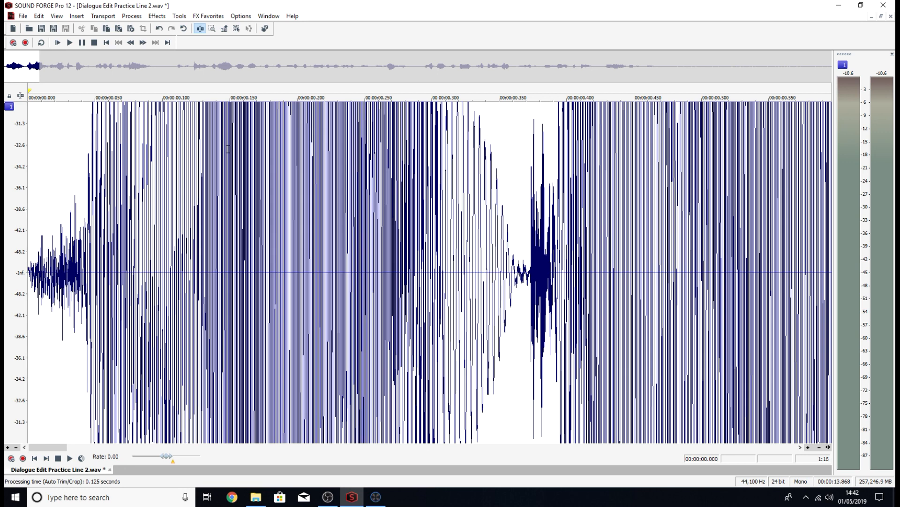
pyautogui.scroll(2, 100, 143)
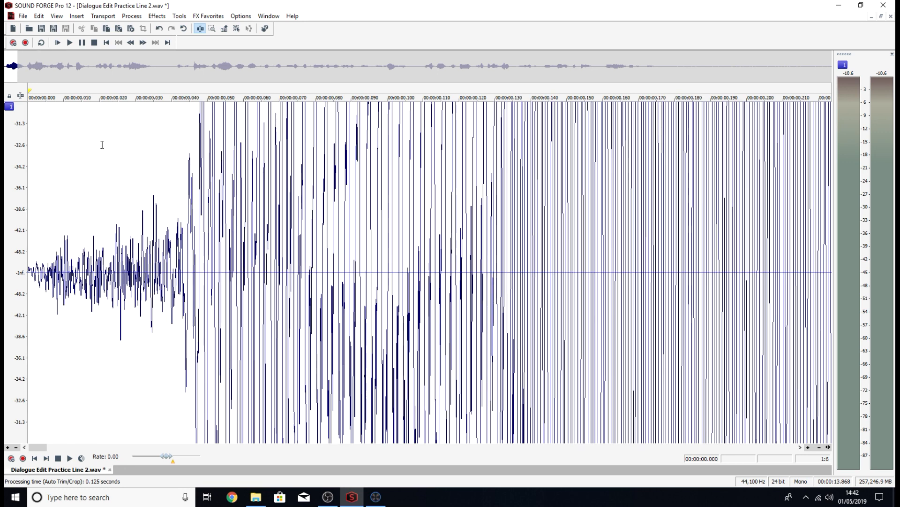
pyautogui.click(237, 29)
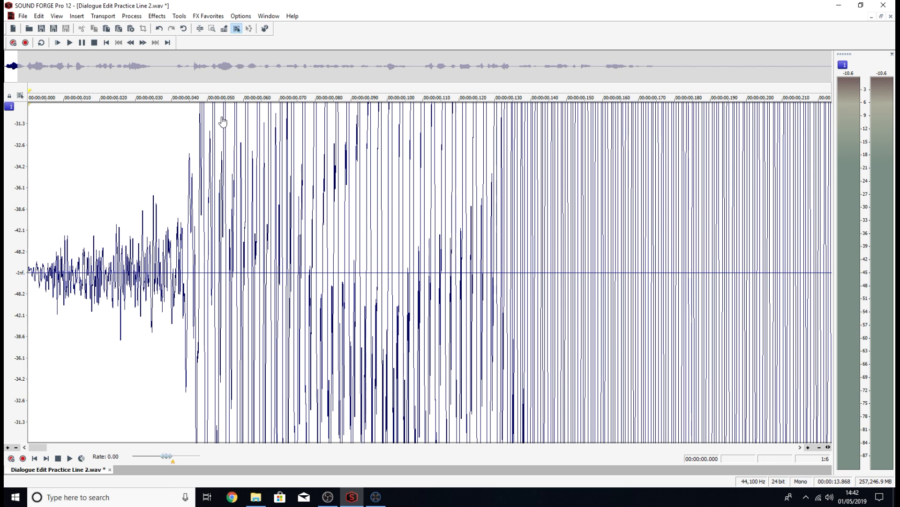
pyautogui.click(228, 161)
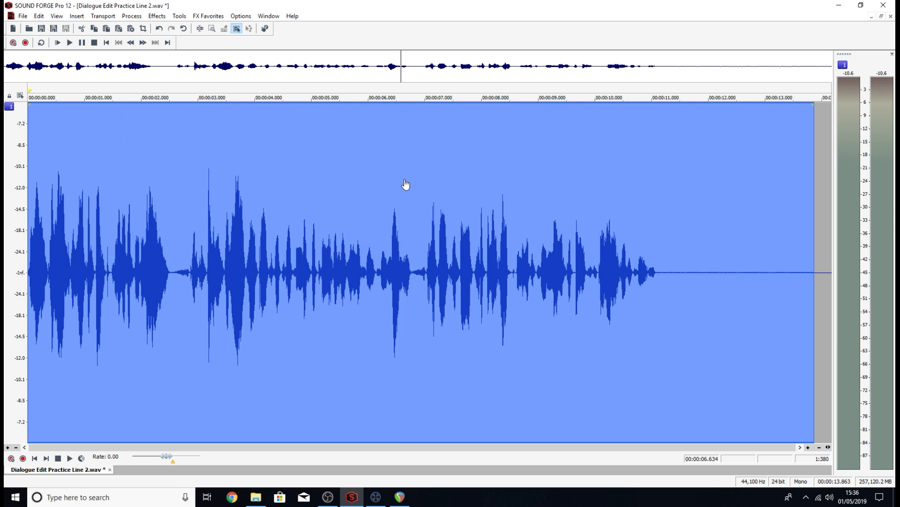
# Add a fade-in of about 3 ms to the start of the audio event, and play the result
pyautogui.press('Home')
pyautogui.scroll(3, 108, 135)
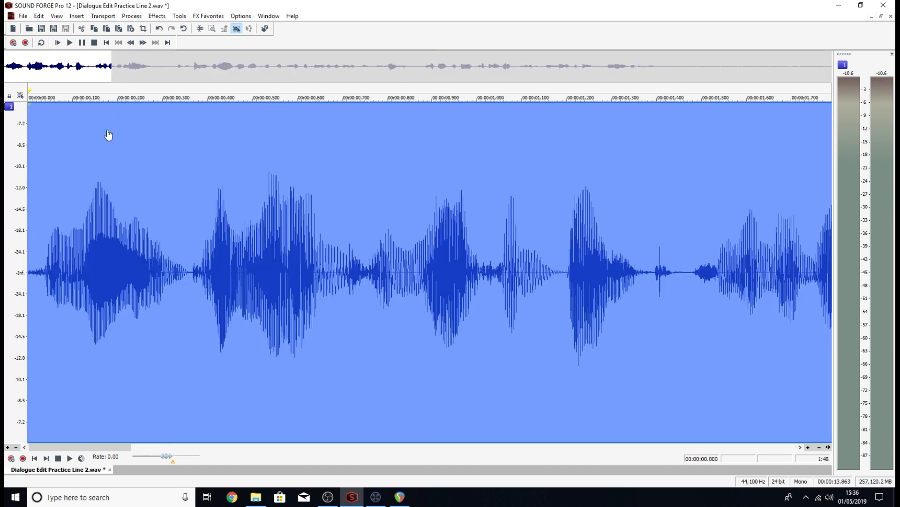
pyautogui.scroll(5, 108, 135)
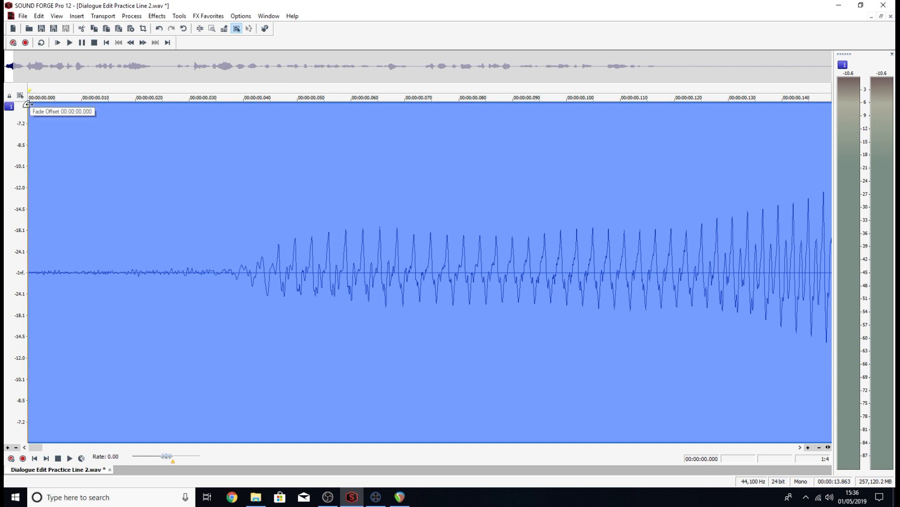
pyautogui.moveTo(28, 104); pyautogui.dragTo(46, 106)
pyautogui.scroll(2, 46, 122)
pyautogui.scroll(-4, 212, 157)
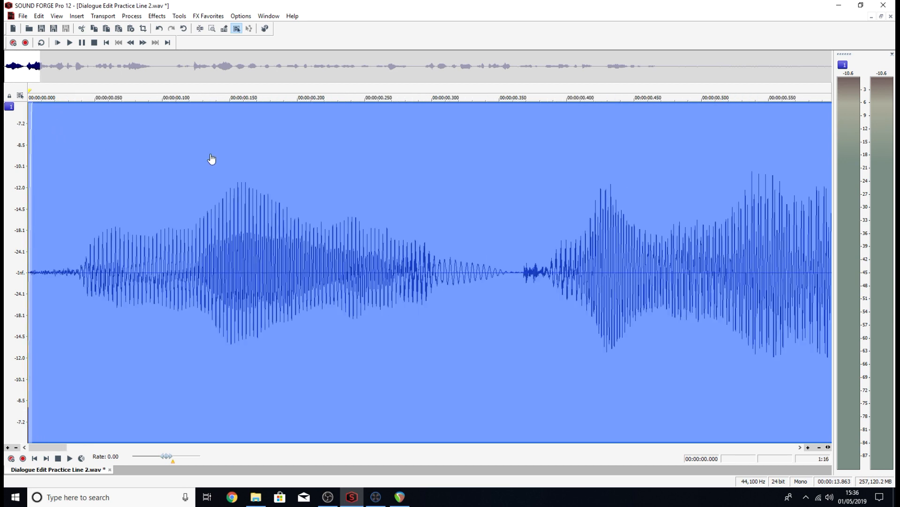
pyautogui.scroll(-3, 212, 159)
pyautogui.press('space')
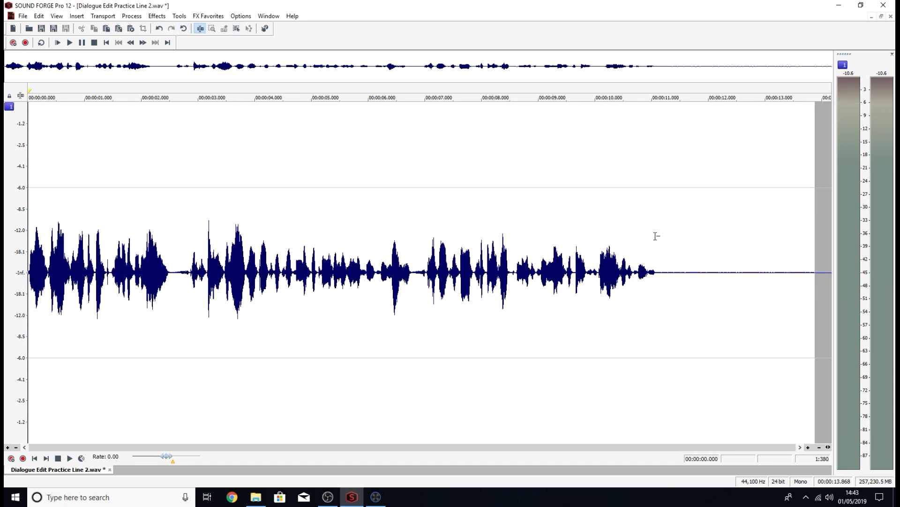
# Place the cursor just after the decay of the last word, at about 11.081 s
pyautogui.click(655, 237)
pyautogui.scroll(6, 655, 238)
pyautogui.scroll(3, 457, 280)
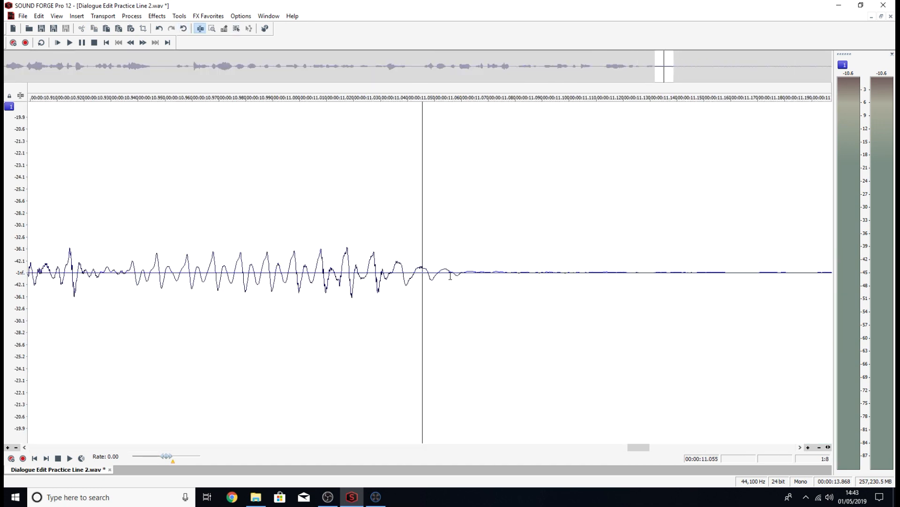
pyautogui.scroll(6, 498, 276)
pyautogui.scroll(1, 490, 277)
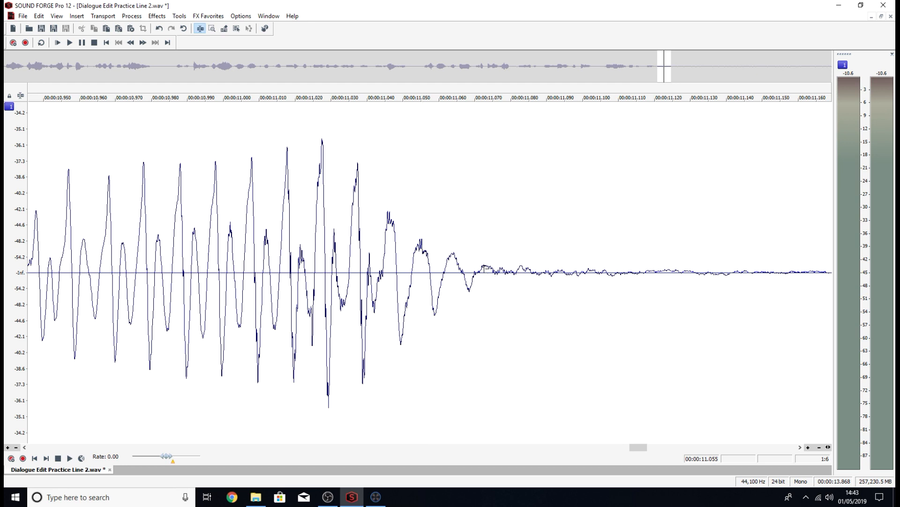
pyautogui.click(518, 268)
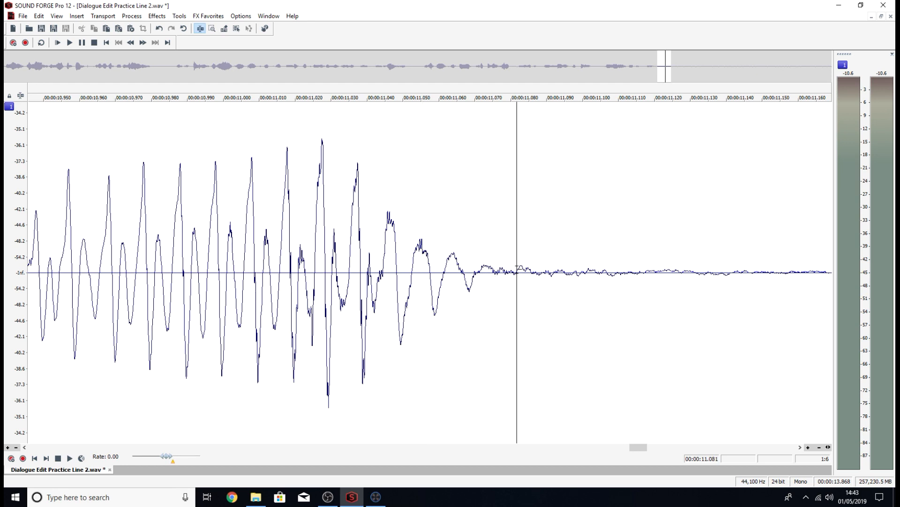
# Delete everything from the zero crossing at about 11.081 s to the file end, and play the new ending
pyautogui.scroll(5, 493, 281)
pyautogui.scroll(3, 434, 300)
pyautogui.scroll(2, 431, 299)
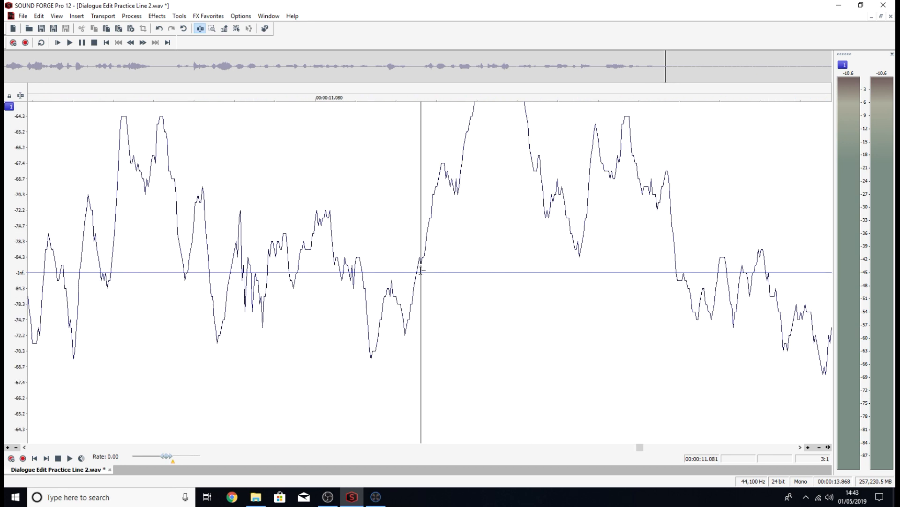
pyautogui.scroll(3, 404, 264)
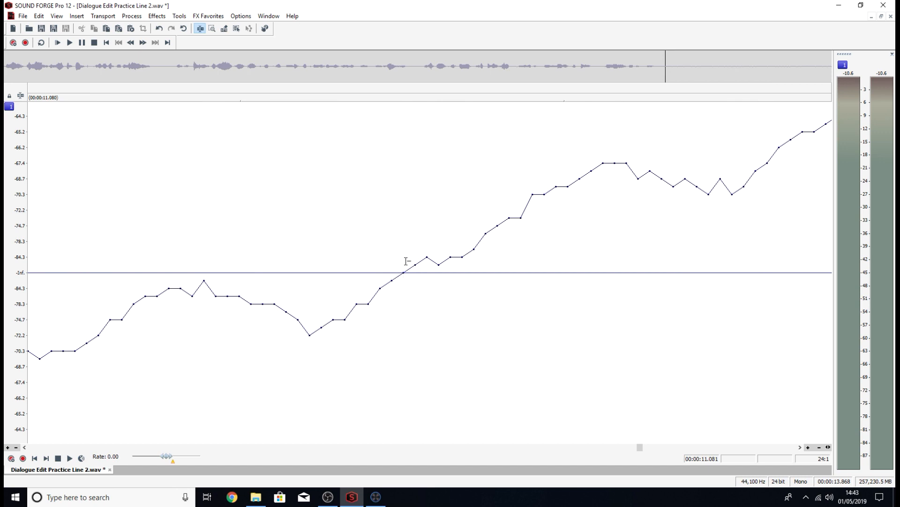
pyautogui.moveTo(406, 258); pyautogui.dragTo(744, 240)
pyautogui.scroll(-3, 592, 241)
pyautogui.scroll(-5, 468, 235)
pyautogui.scroll(-4, 467, 235)
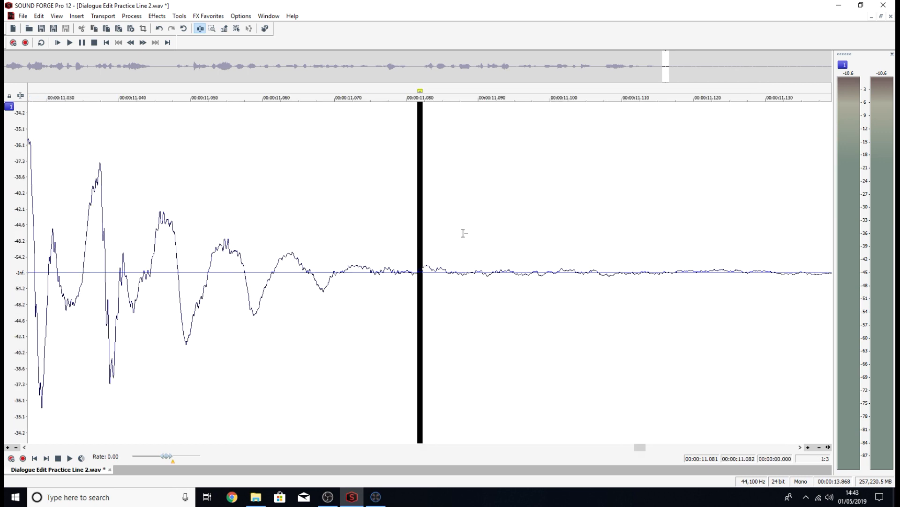
pyautogui.moveTo(425, 219); pyautogui.dragTo(685, 212)
pyautogui.scroll(-4, 644, 217)
pyautogui.press('Delete')
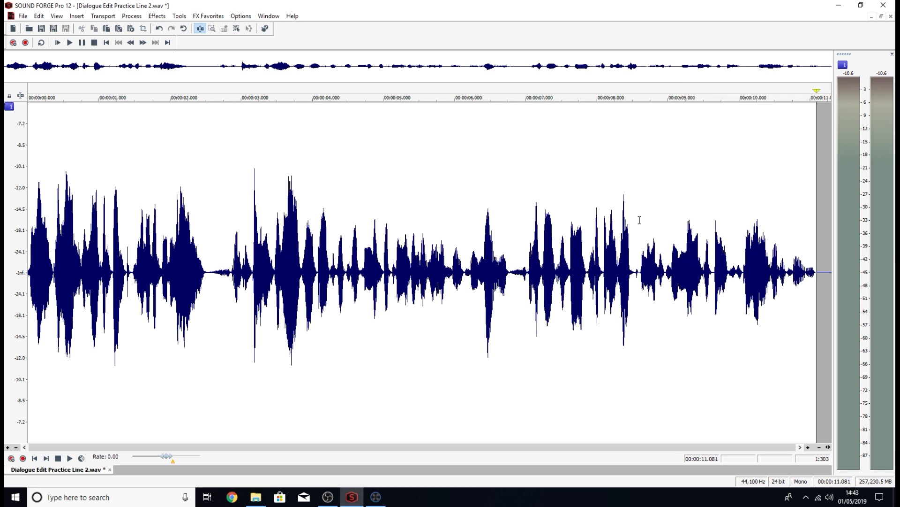
pyautogui.click(699, 183)
pyautogui.press('space')
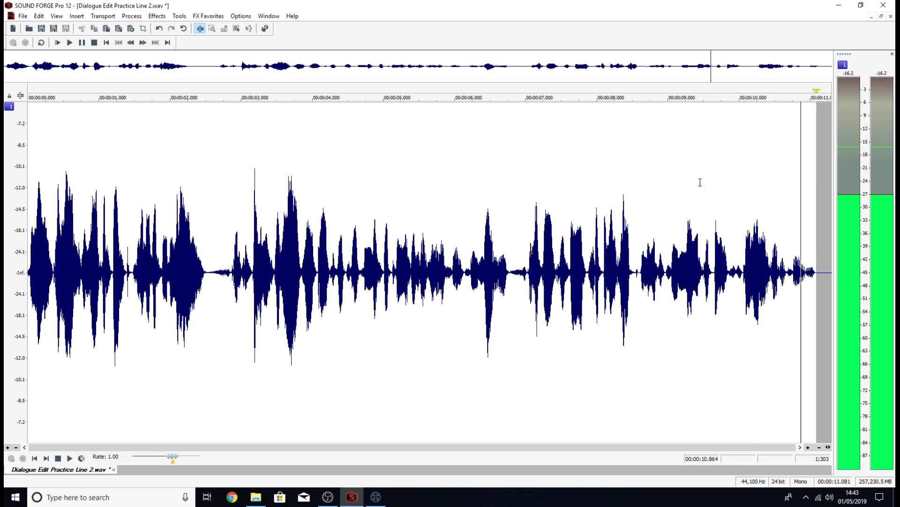
# Add a fade-out of about 6 ms to the end of the audio event with the Event tool
pyautogui.click(815, 123)
pyautogui.scroll(8, 815, 123)
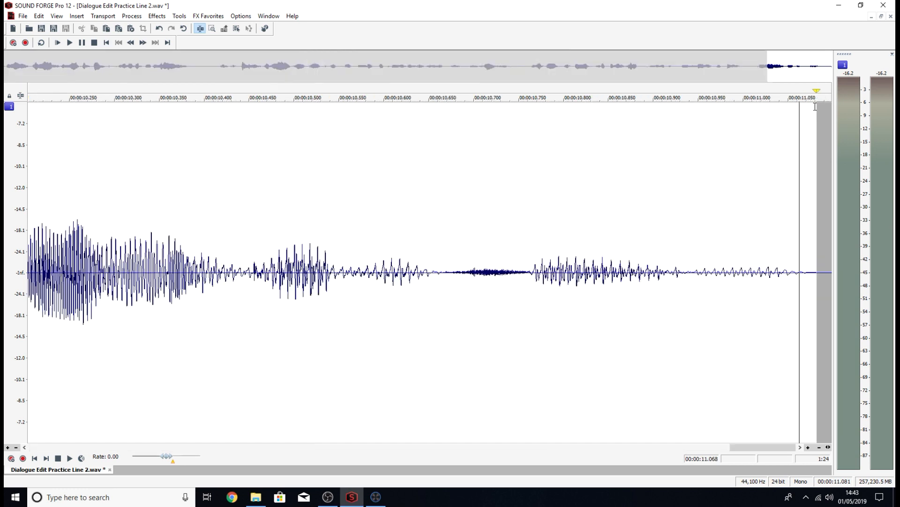
pyautogui.scroll(6, 809, 138)
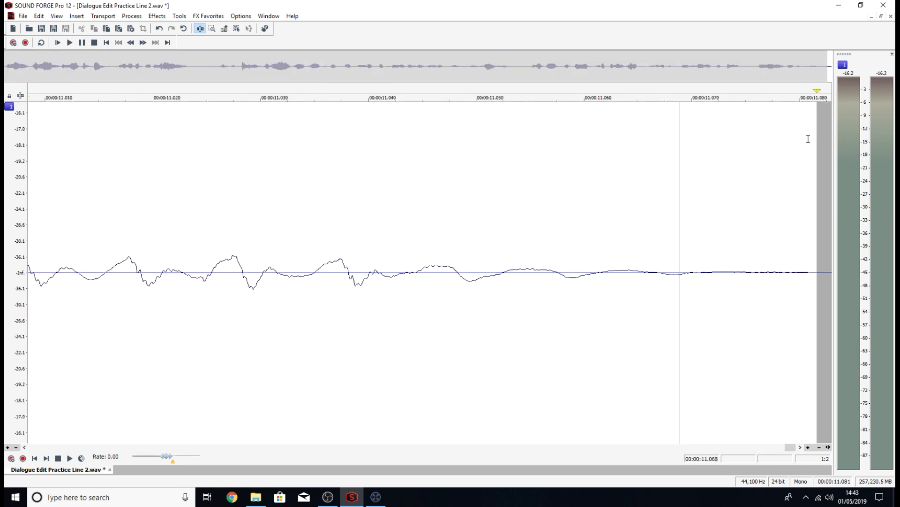
pyautogui.click(237, 28)
pyautogui.moveTo(816, 102); pyautogui.dragTo(748, 118)
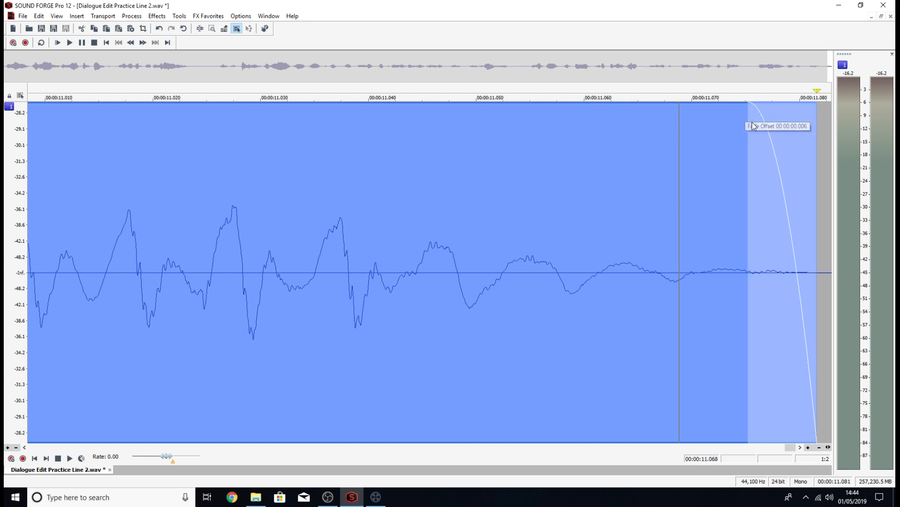
# Play the last part of the dialogue to check the faded ending, and view the whole file
pyautogui.scroll(-6, 697, 176)
pyautogui.scroll(-6, 719, 176)
pyautogui.click(727, 163)
pyautogui.press('space')
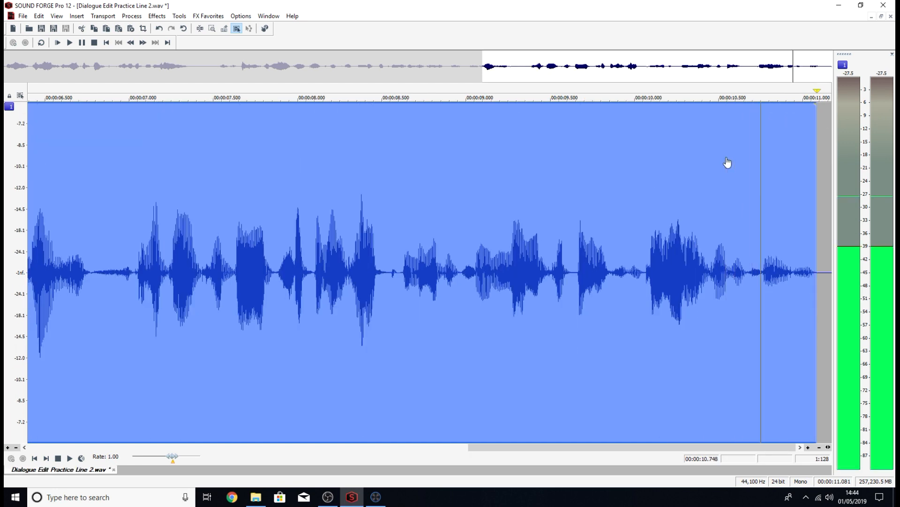
pyautogui.scroll(-2, 545, 195)
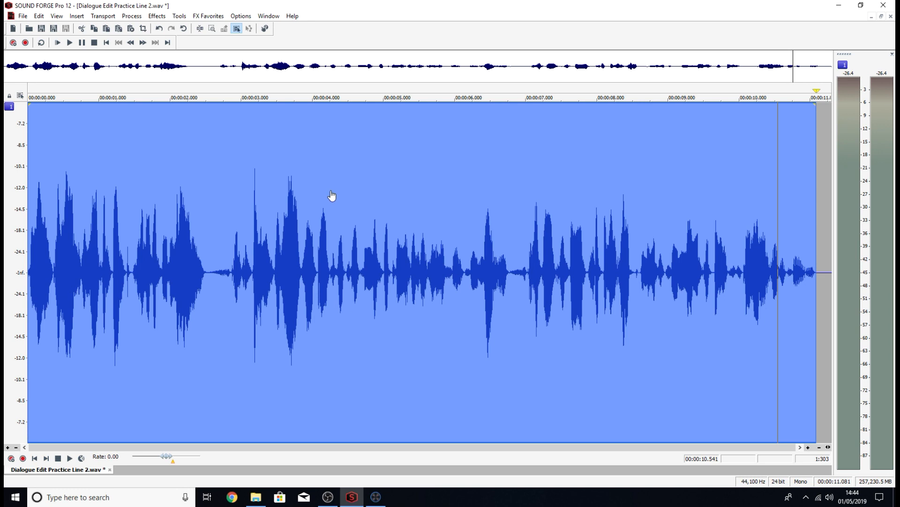
# Switch to iZotope RX 6 Audio Editor and open Dialogue Edit Practice Line 2.wav from the recent files in File Explorer
pyautogui.click(22, 16)
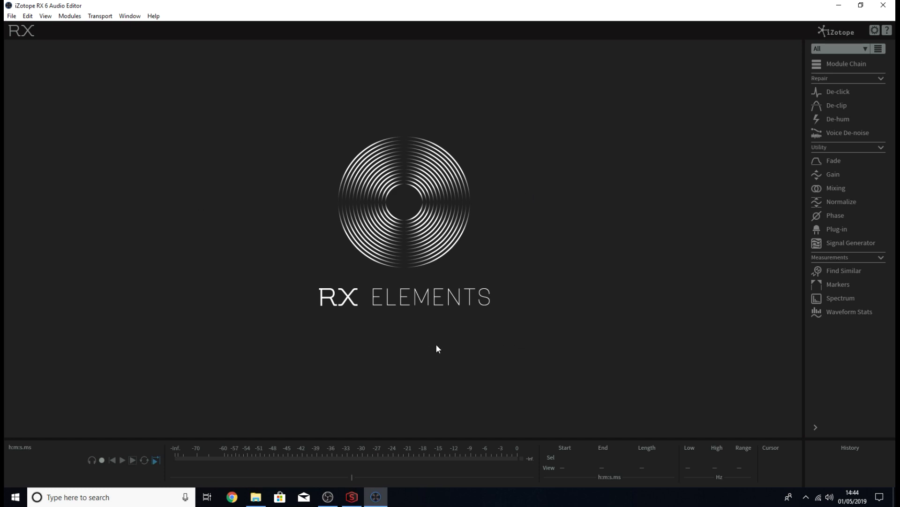
pyautogui.click(255, 497)
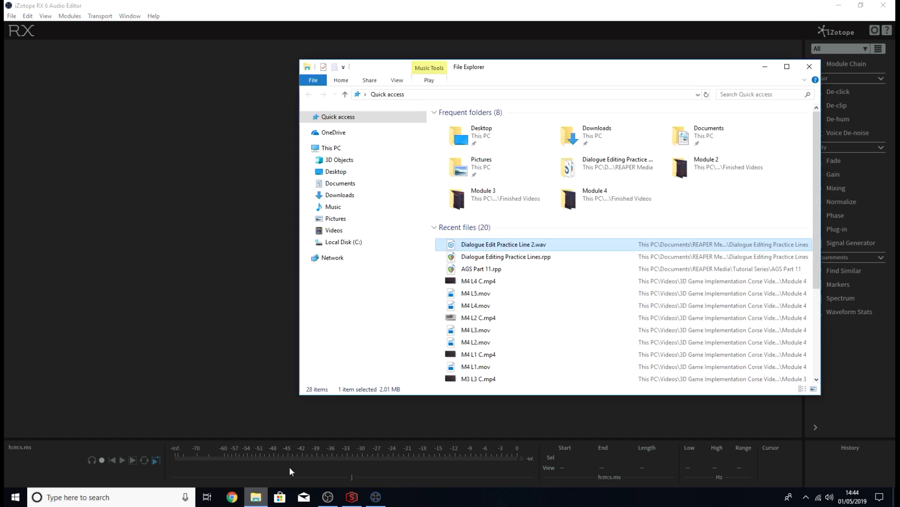
pyautogui.moveTo(504, 245); pyautogui.dragTo(154, 220)
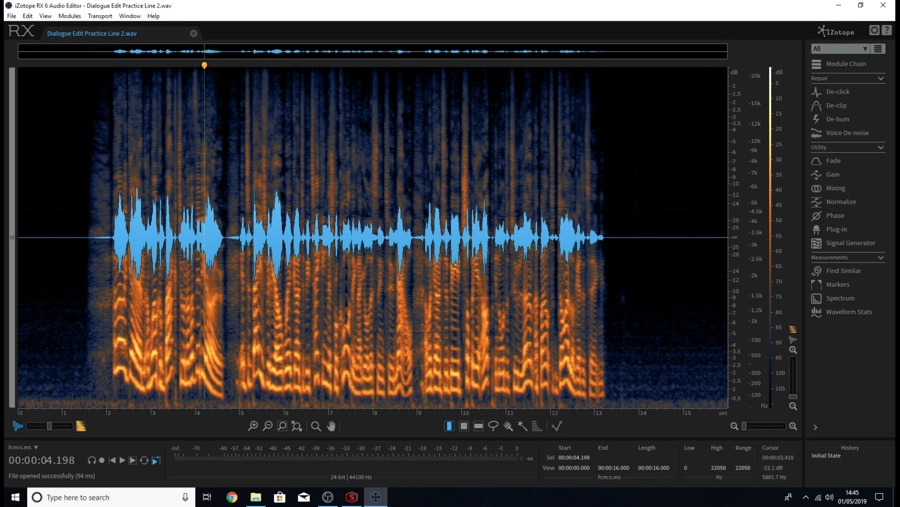
# Make successive time selections over the dialogue, about 4.685 to 9.000 s, 8.772 to 11.000 s and 5.433 to 7.484 s
pyautogui.moveTo(50, 427)
pyautogui.mouseDown()
pyautogui.moveTo(30, 426)
pyautogui.moveTo(74, 423)
pyautogui.moveTo(49, 426)
pyautogui.mouseUp()
pyautogui.moveTo(226, 152); pyautogui.dragTo(416, 162)
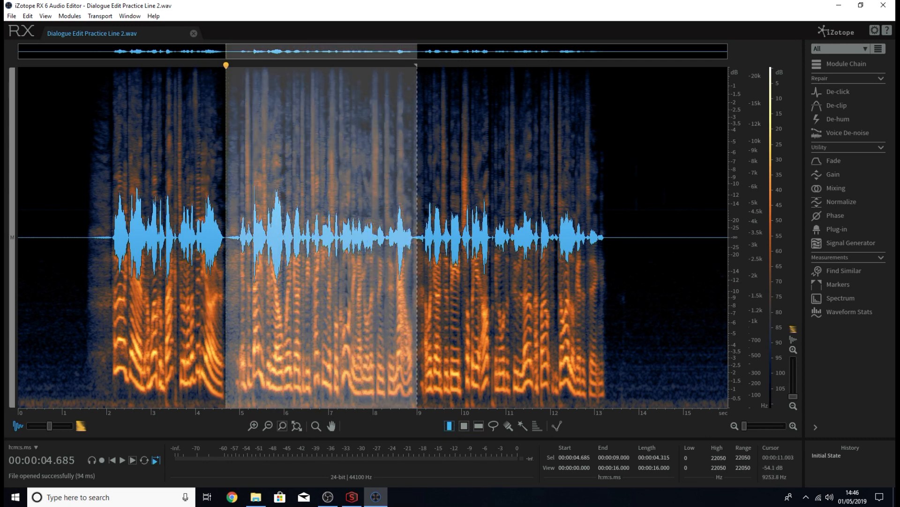
pyautogui.moveTo(507, 157); pyautogui.dragTo(407, 149)
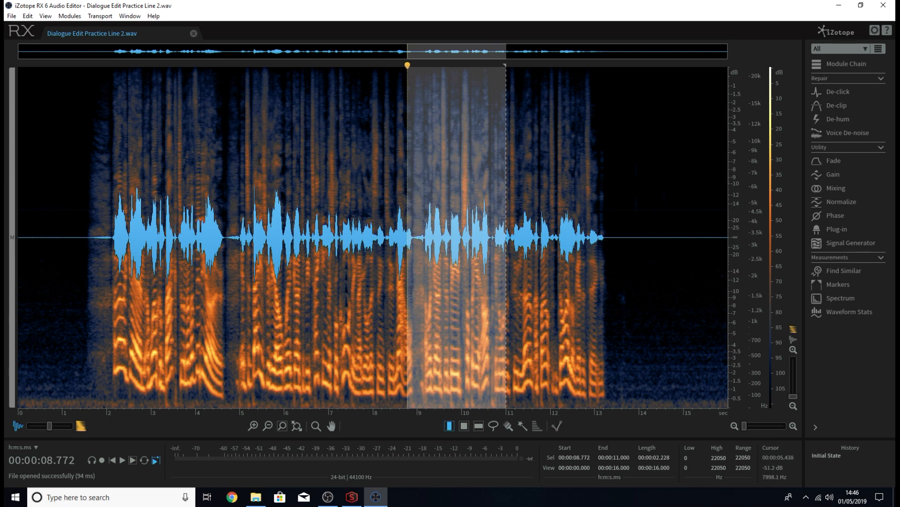
pyautogui.moveTo(259, 162); pyautogui.dragTo(350, 160)
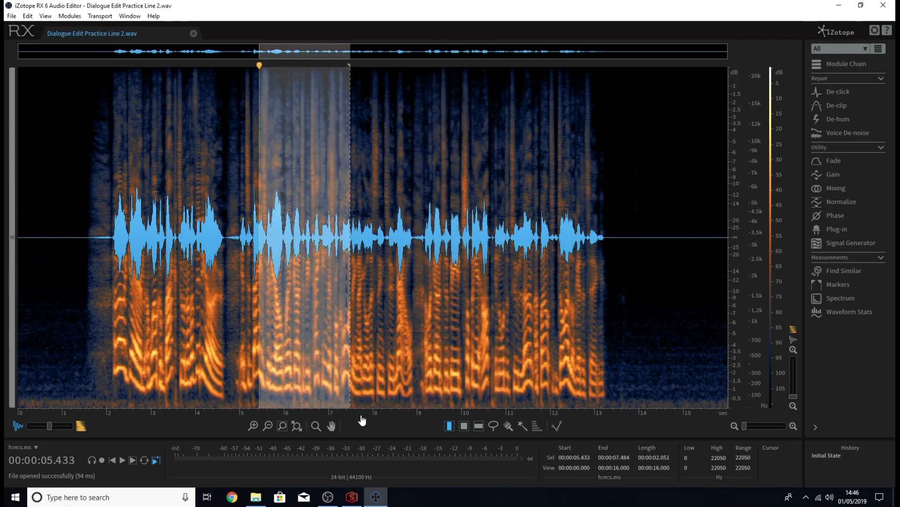
# Select a time-frequency rectangle from about 8.000 to 13.092 s, and a full-length frequency band from about 6530 to 10979 Hz
pyautogui.click(464, 426)
pyautogui.moveTo(373, 99); pyautogui.dragTo(599, 337)
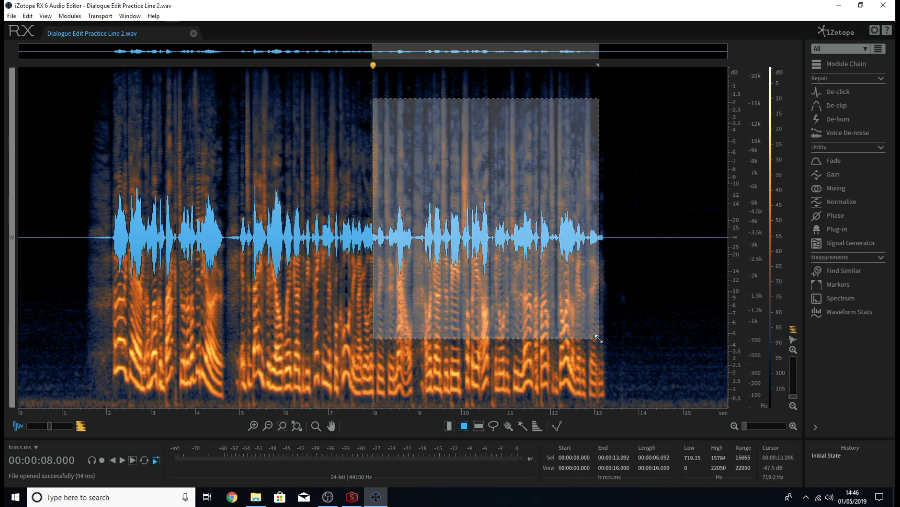
pyautogui.click(478, 426)
pyautogui.click(214, 150)
pyautogui.moveTo(571, 132); pyautogui.dragTo(571, 175)
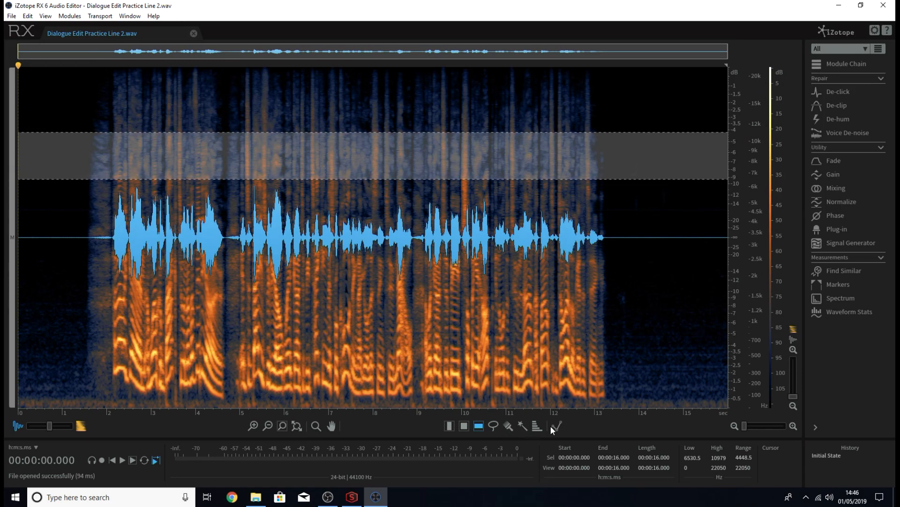
# Return to time selection, clear the frequency band, and place the cursor just before the first word, at about 2.094 s
pyautogui.click(449, 426)
pyautogui.click(401, 295)
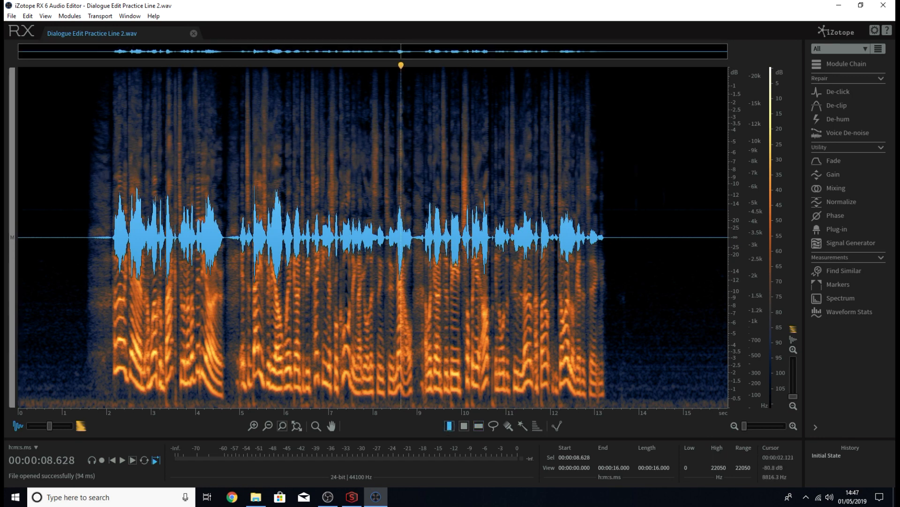
pyautogui.click(111, 152)
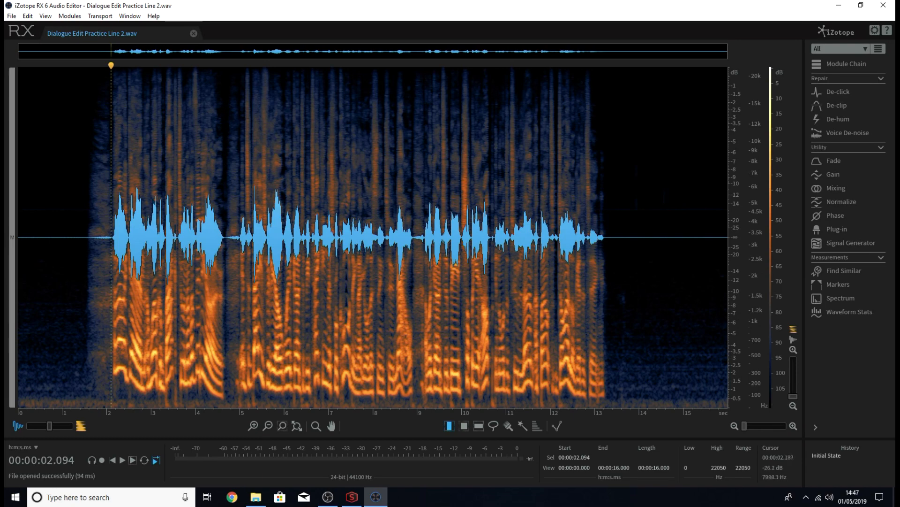
# Examine the spectrogram of the spoken words up close, down to the stretch between about 5.70 and 6.45 s
pyautogui.scroll(3, 112, 153)
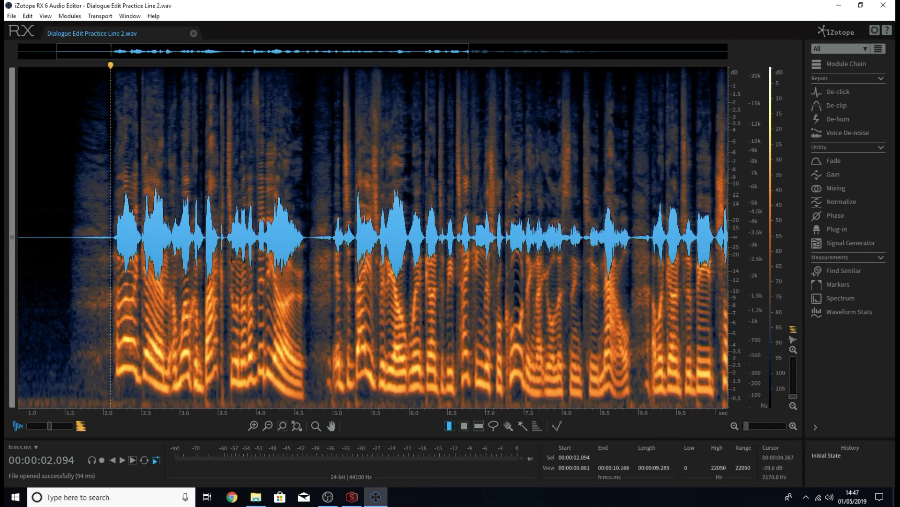
pyautogui.scroll(3, 107, 192)
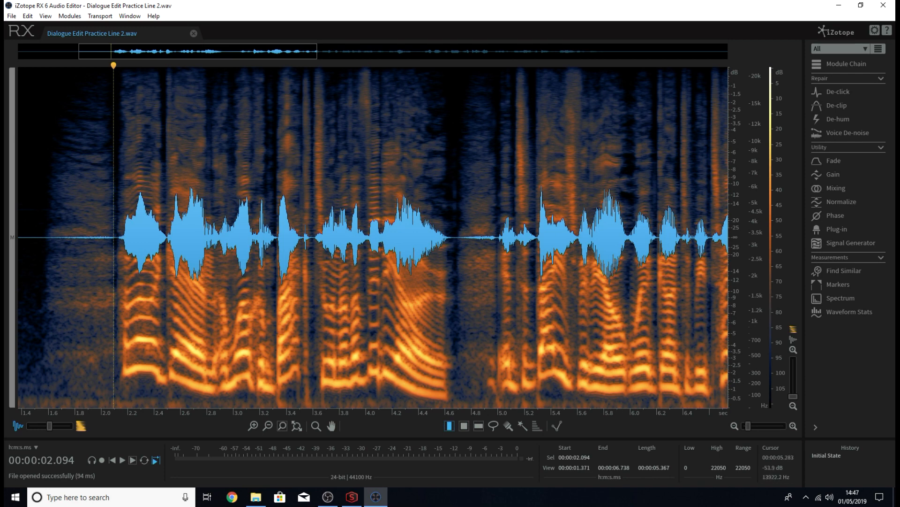
pyautogui.scroll(3, 676, 199)
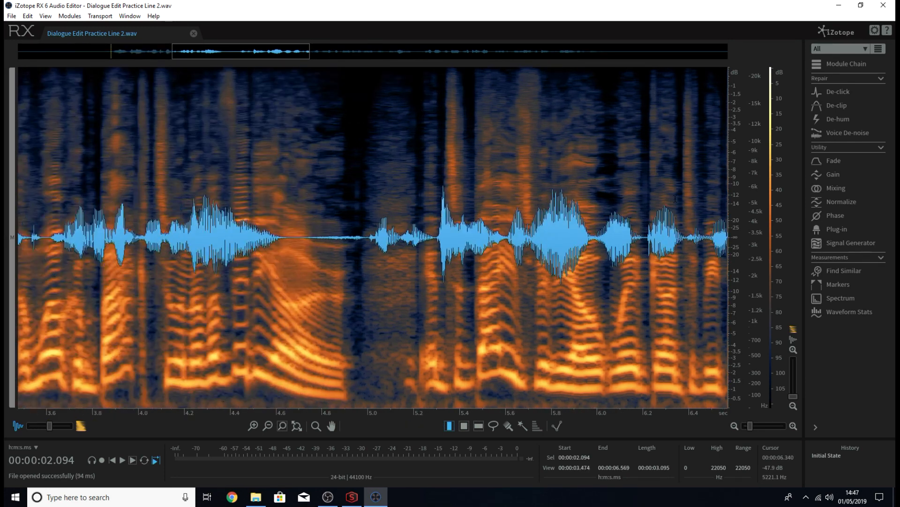
pyautogui.scroll(2, 694, 133)
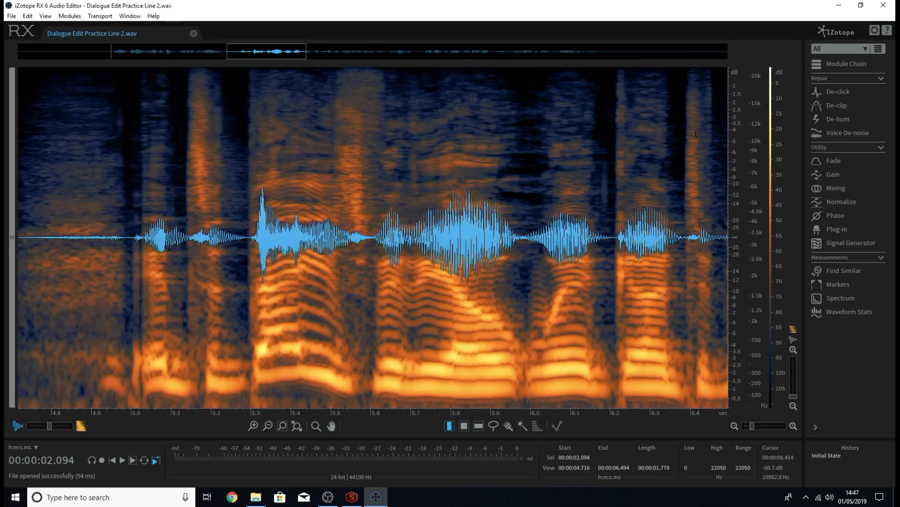
pyautogui.scroll(2, 702, 128)
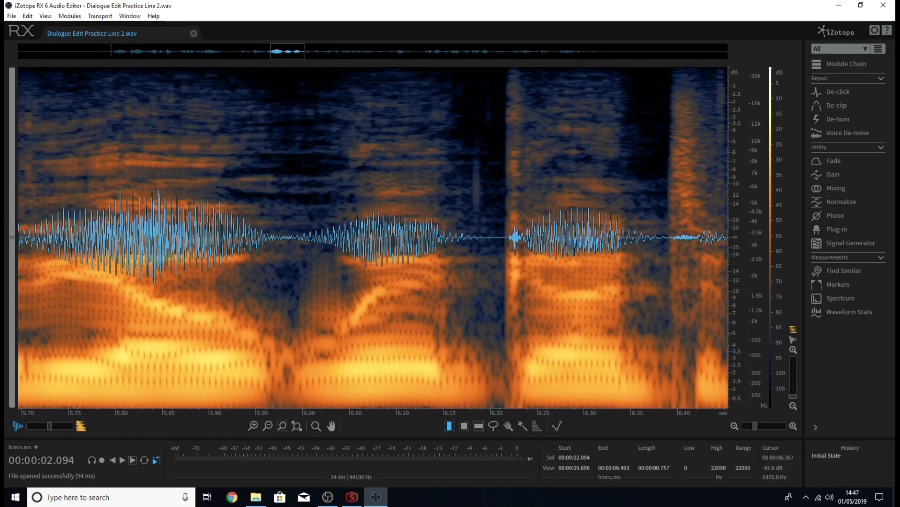
# Place the cursor at the onset of the first word, about 2.133 s, with the waveform's amplitude magnified there
pyautogui.scroll(-3, 666, 145)
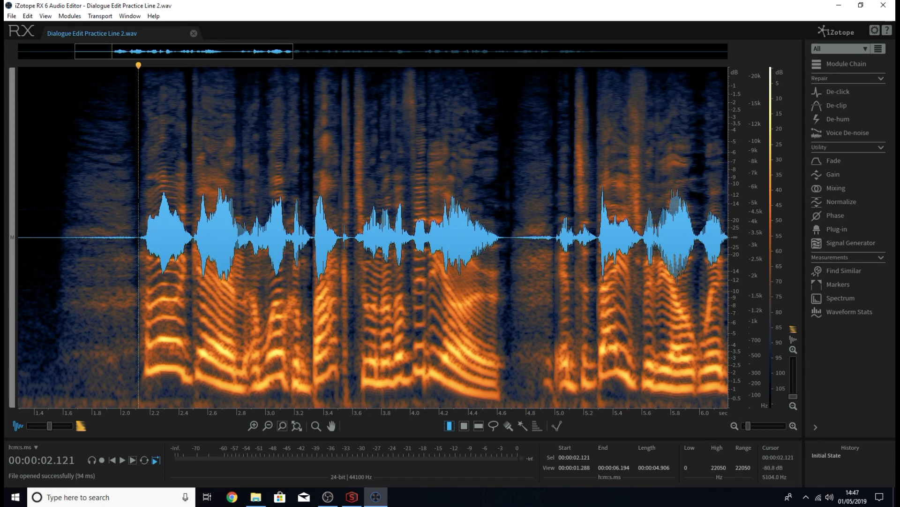
pyautogui.scroll(5, 141, 201)
pyautogui.scroll(4, 139, 202)
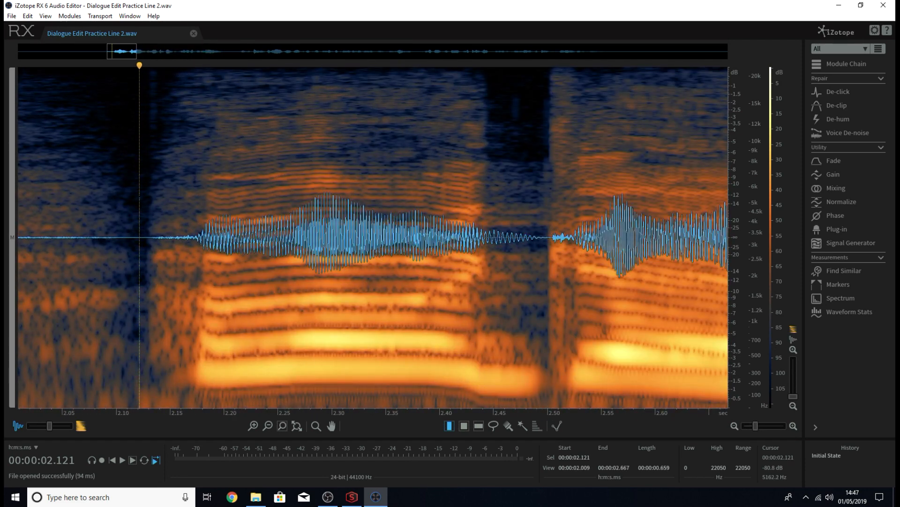
pyautogui.scroll(2, 140, 201)
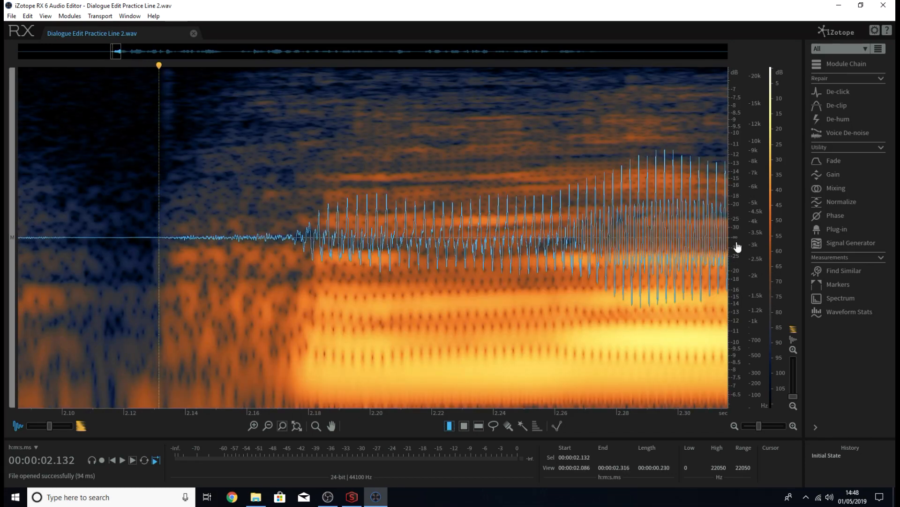
pyautogui.scroll(5, 737, 248)
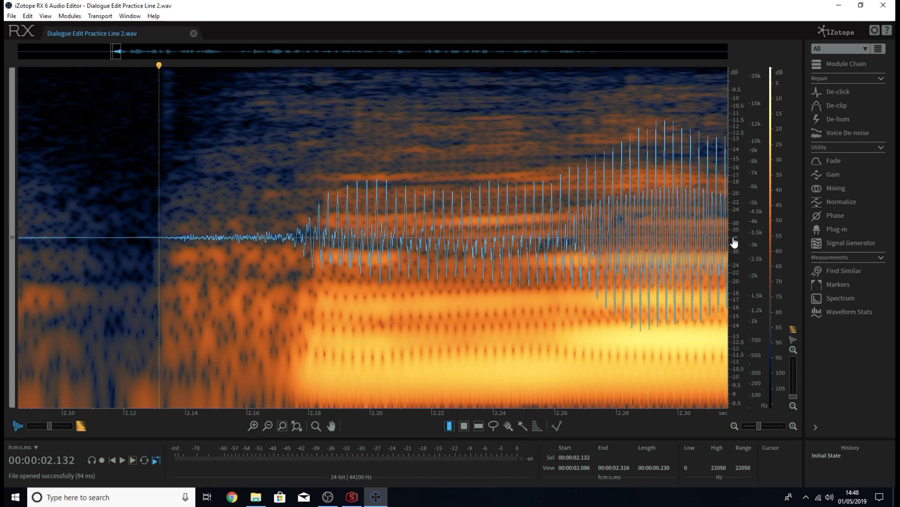
pyautogui.scroll(4, 734, 241)
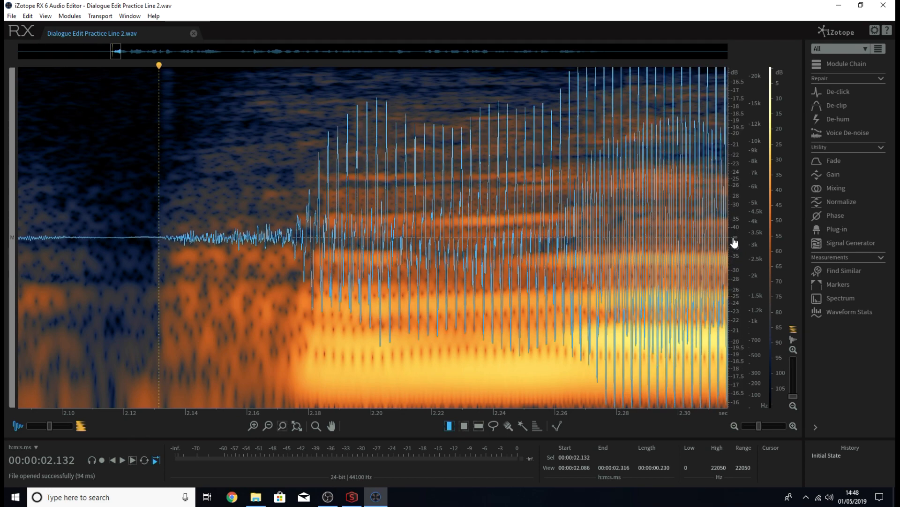
pyautogui.scroll(2, 183, 196)
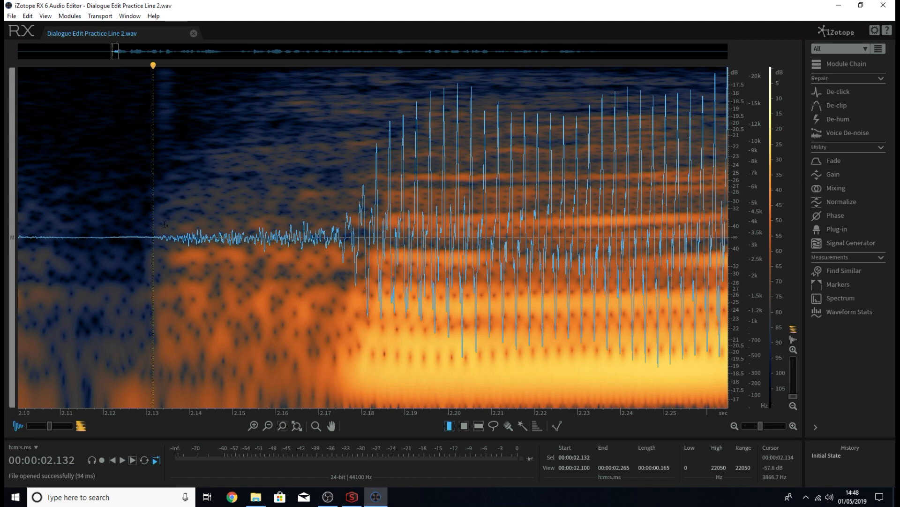
pyautogui.scroll(3, 164, 224)
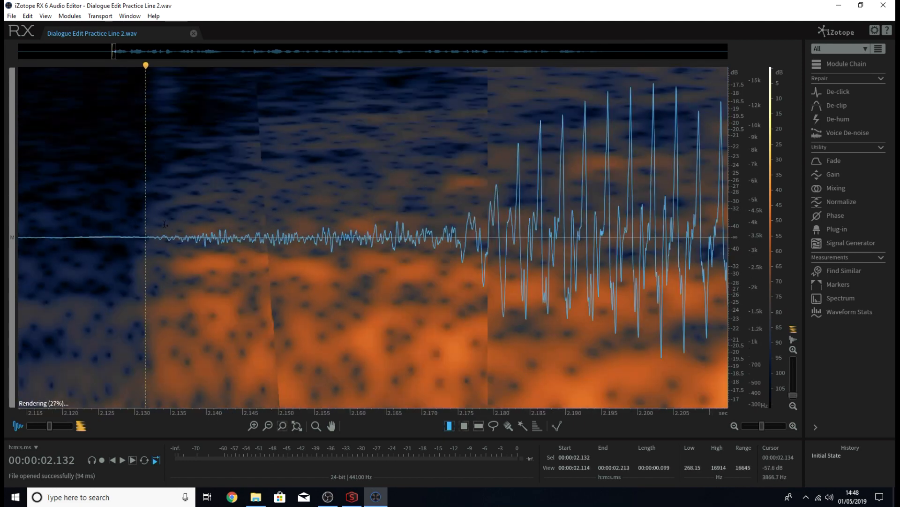
pyautogui.scroll(10, 165, 225)
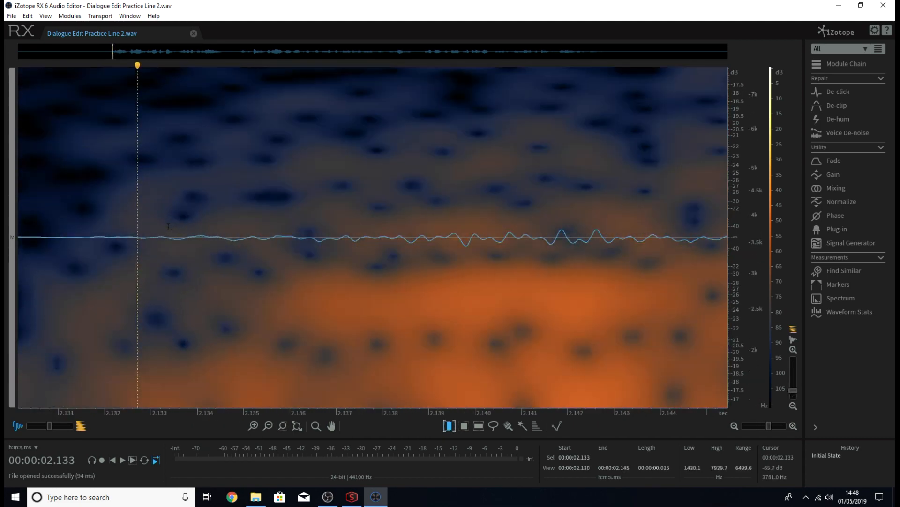
# Select the silence from the first word's onset at 2.133 s back to the file start and cut it
pyautogui.click(166, 228)
pyautogui.moveTo(166, 228); pyautogui.dragTo(20, 232)
pyautogui.scroll(-5, 84, 232)
pyautogui.scroll(-7, 86, 225)
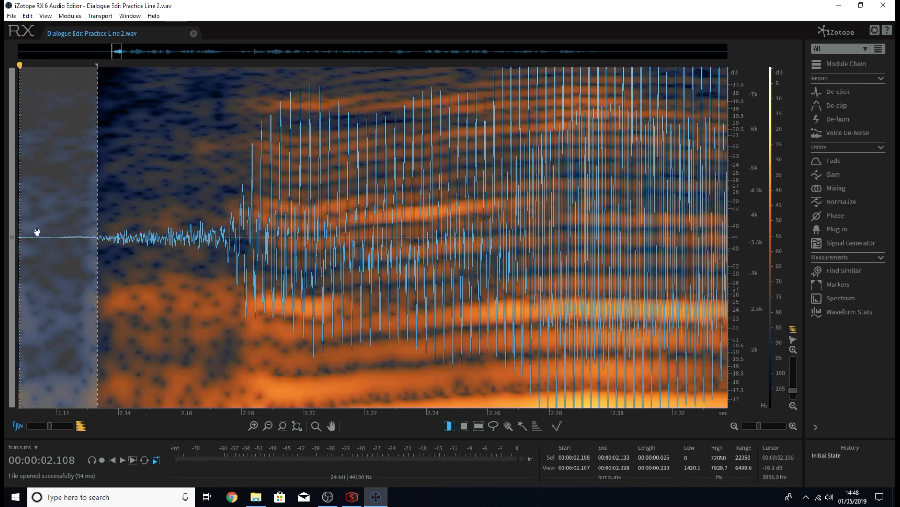
pyautogui.scroll(-7, 218, 246)
pyautogui.moveTo(169, 272); pyautogui.dragTo(8, 215)
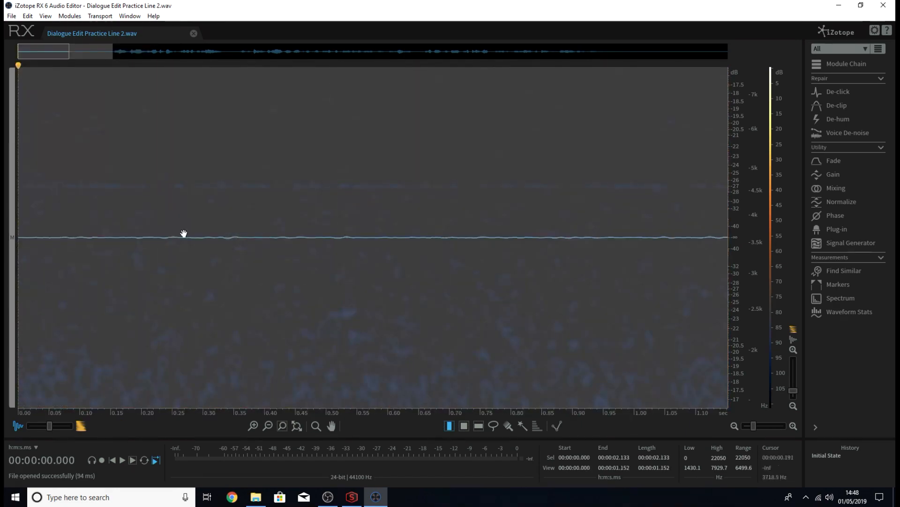
pyautogui.scroll(-8, 281, 235)
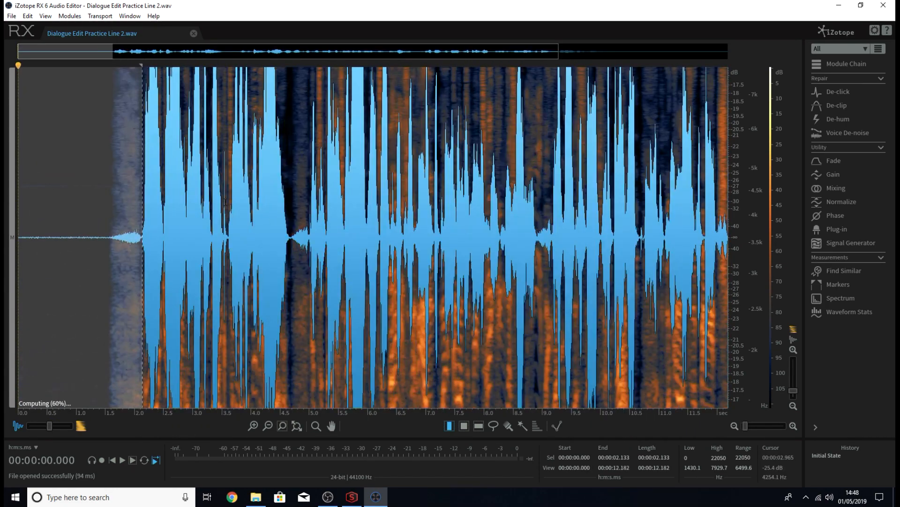
pyautogui.hotkey('ctrl', 'x')
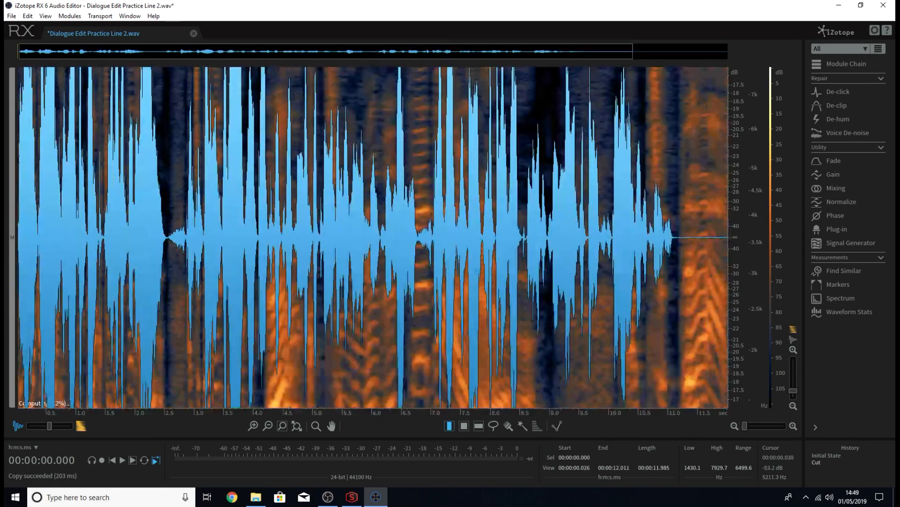
# Select about the first 5 ms of the trimmed file and apply an Equal Pwr fade-in to it
pyautogui.scroll(10, 19, 160)
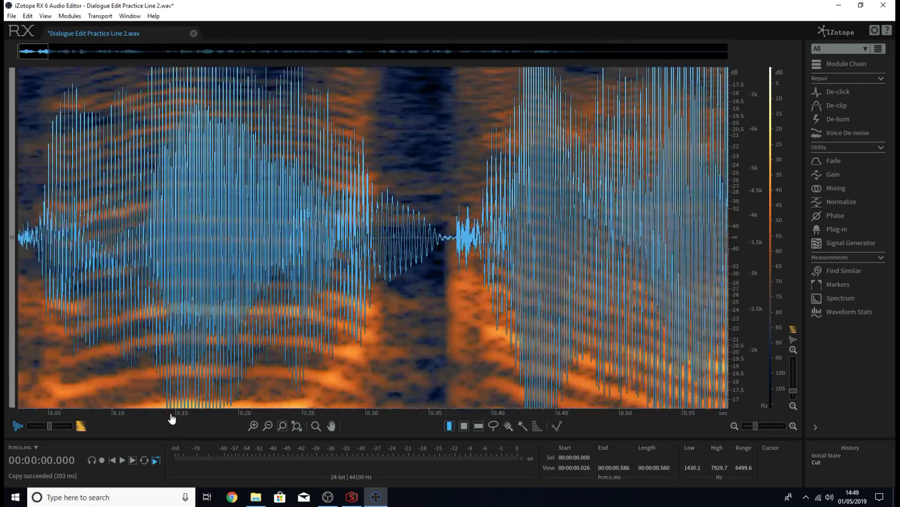
pyautogui.moveTo(173, 419); pyautogui.dragTo(272, 424)
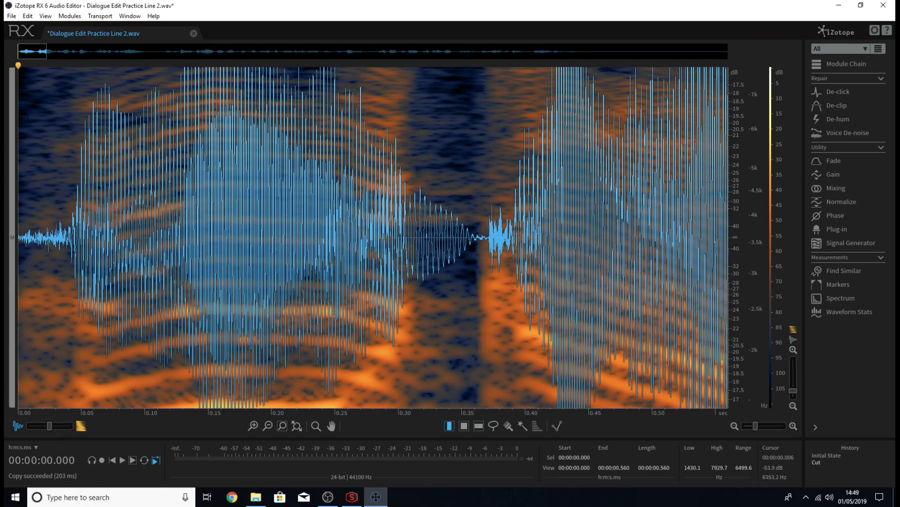
pyautogui.moveTo(26, 159); pyautogui.dragTo(12, 160)
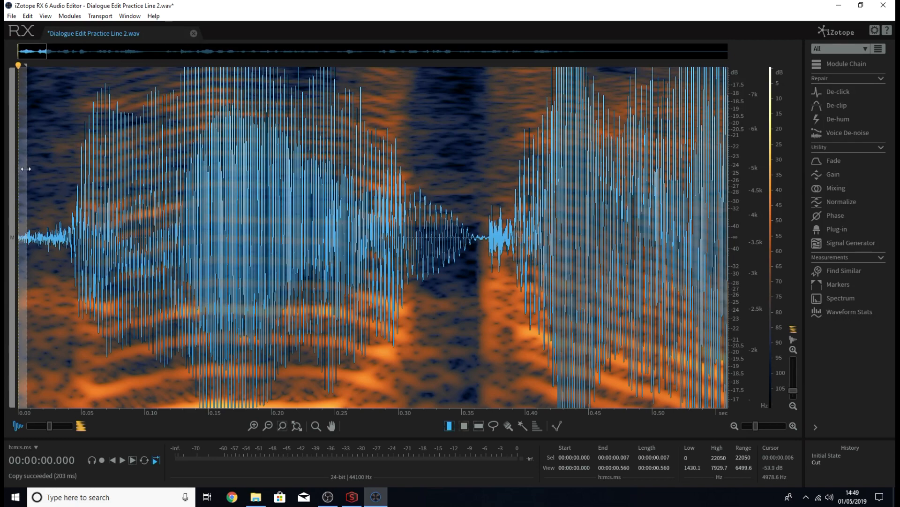
pyautogui.moveTo(27, 171); pyautogui.dragTo(24, 171)
pyautogui.scroll(4, 23, 171)
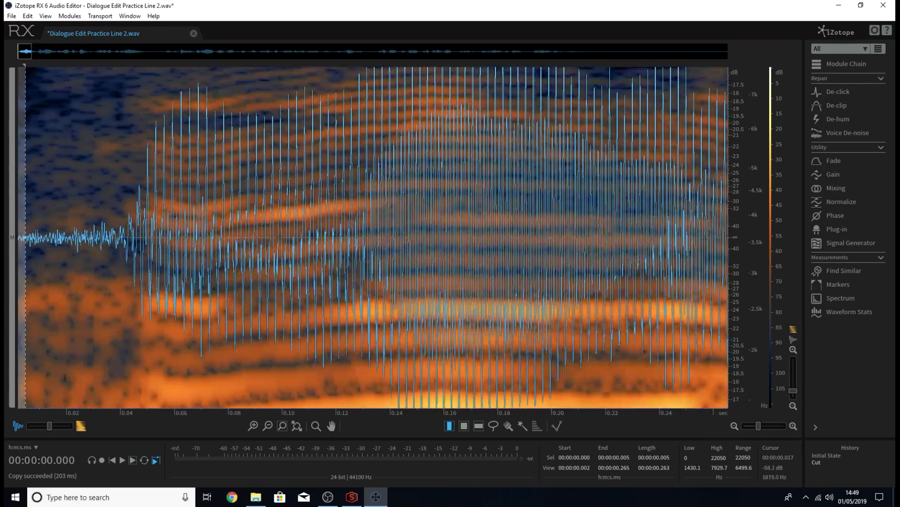
pyautogui.moveTo(70, 416); pyautogui.dragTo(165, 417)
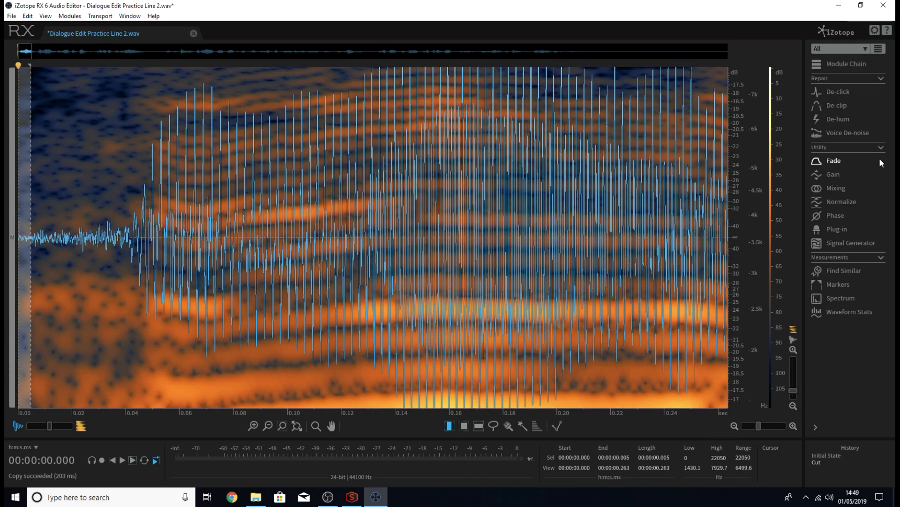
pyautogui.click(846, 162)
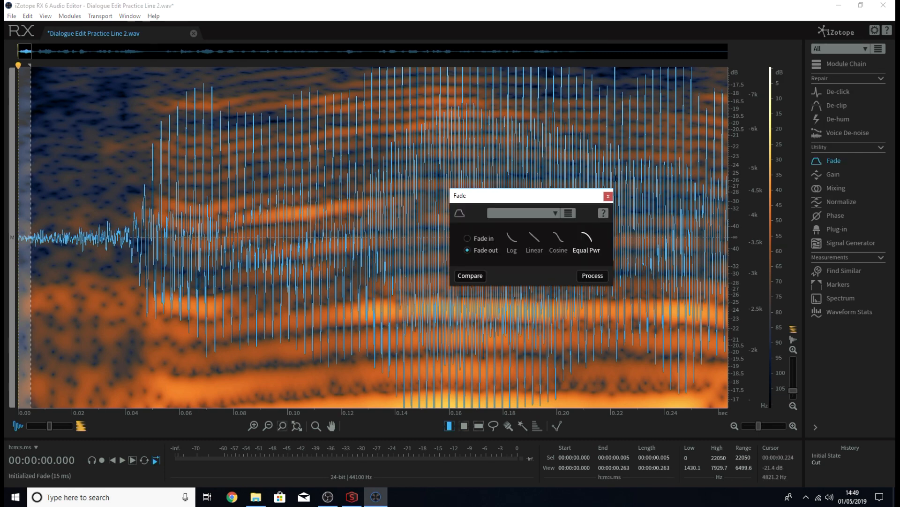
pyautogui.click(467, 239)
pyautogui.click(592, 276)
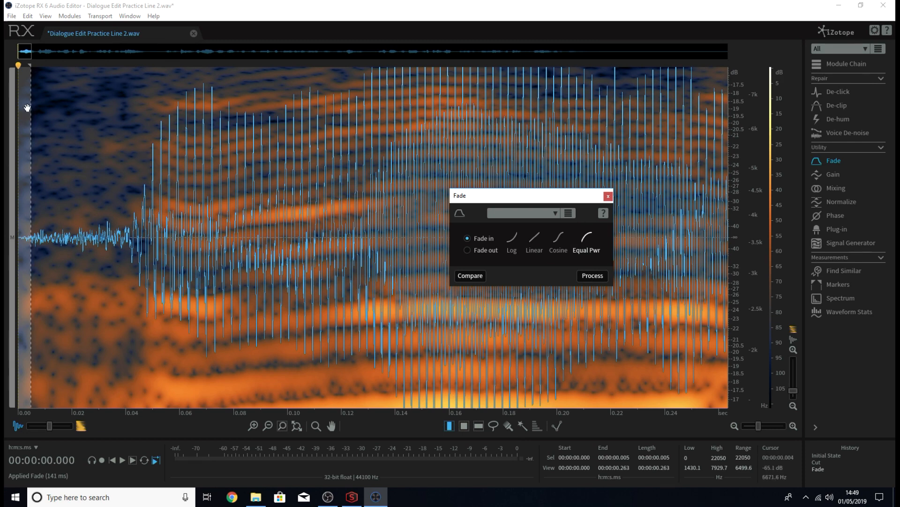
pyautogui.click(609, 197)
# Return the cursor to the start of the file and play back the opening of the trimmed dialogue
pyautogui.scroll(-15, 157, 191)
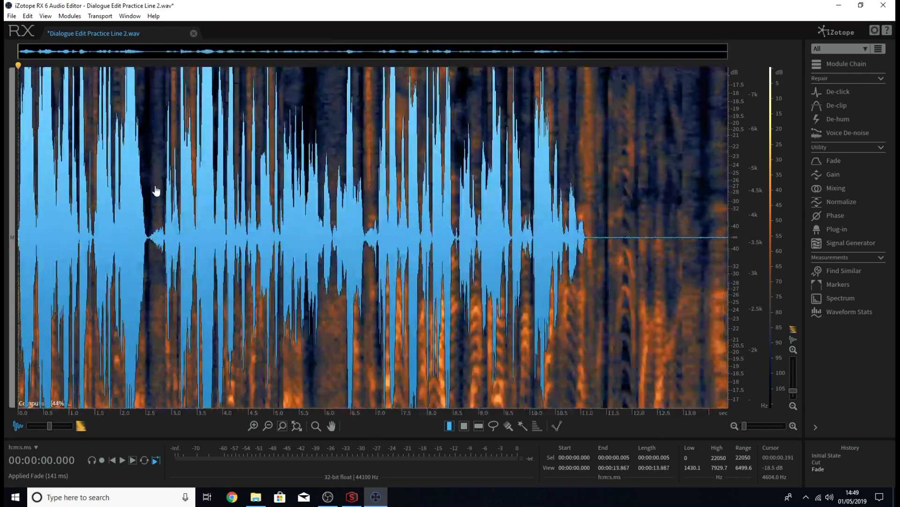
pyautogui.scroll(-5, 737, 239)
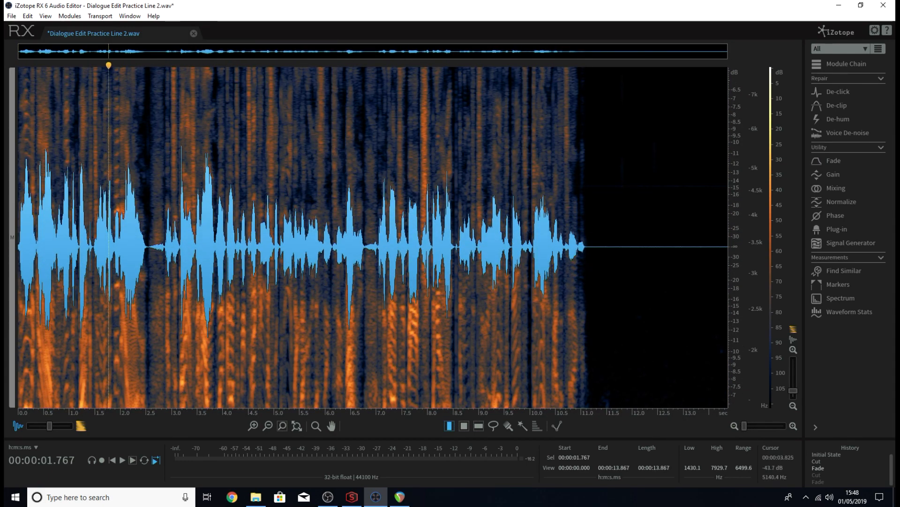
pyautogui.click(294, 234)
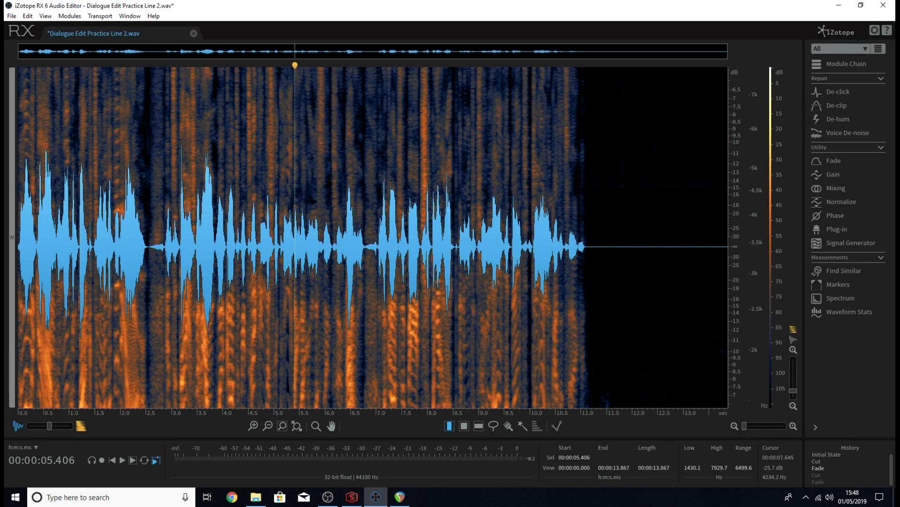
pyautogui.press('Home')
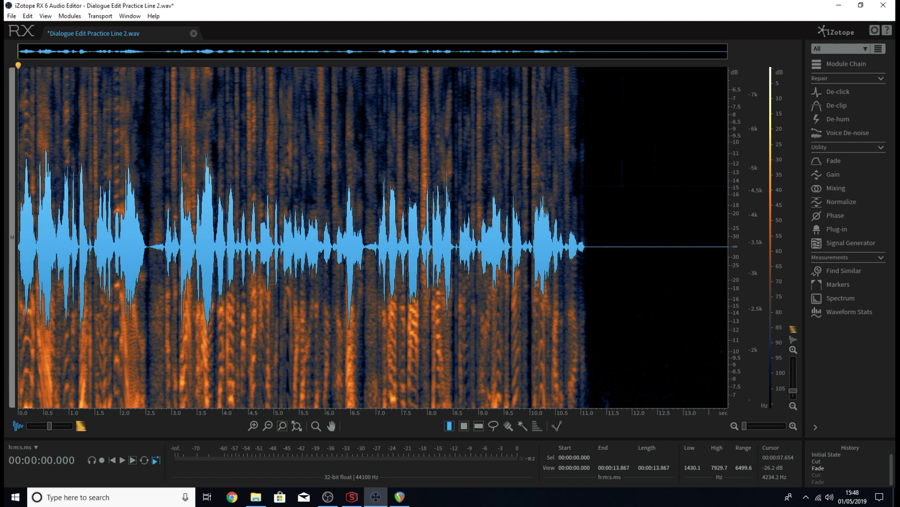
pyautogui.press('space')
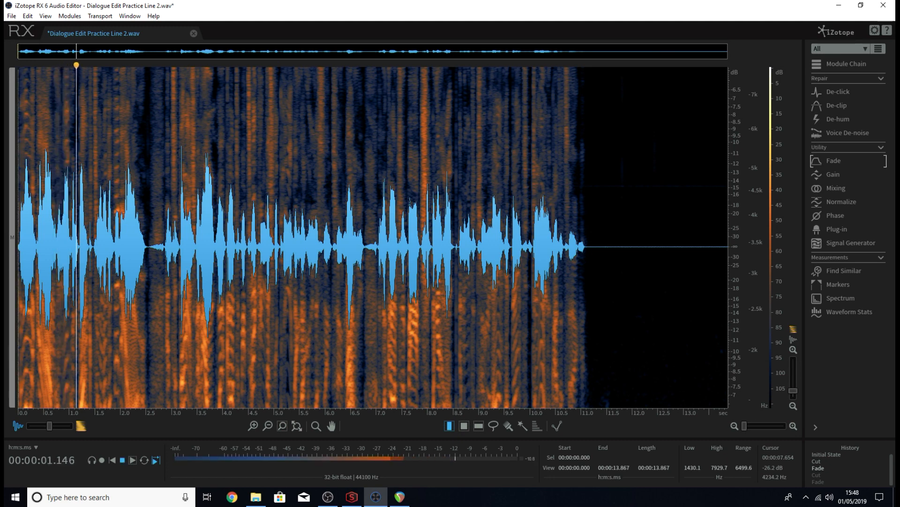
pyautogui.press('space')
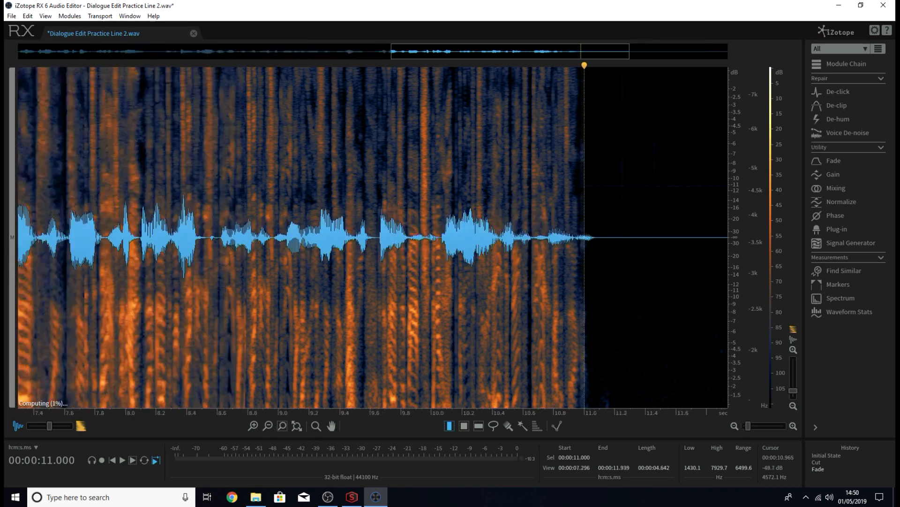
# Select the silence after the last word, from 11.070 s to the end of the file, and cut it
pyautogui.scroll(6, 553, 234)
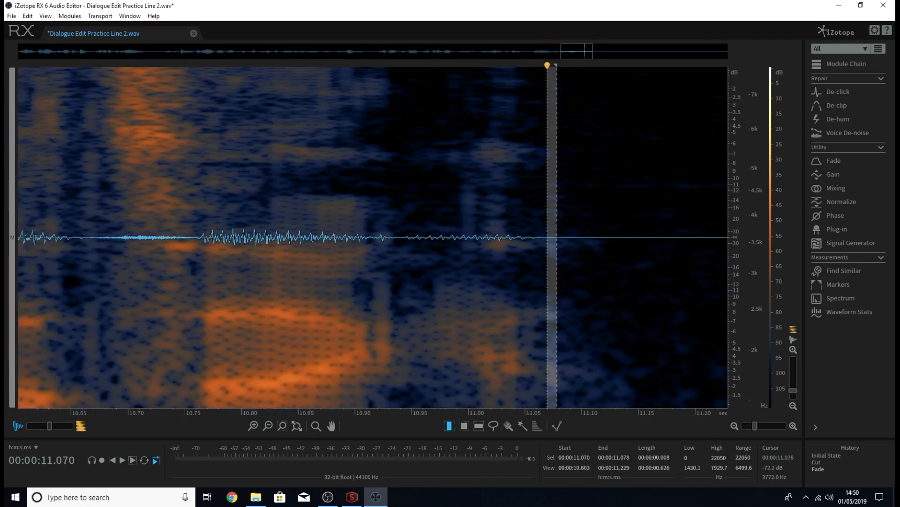
pyautogui.moveTo(557, 227); pyautogui.dragTo(732, 235)
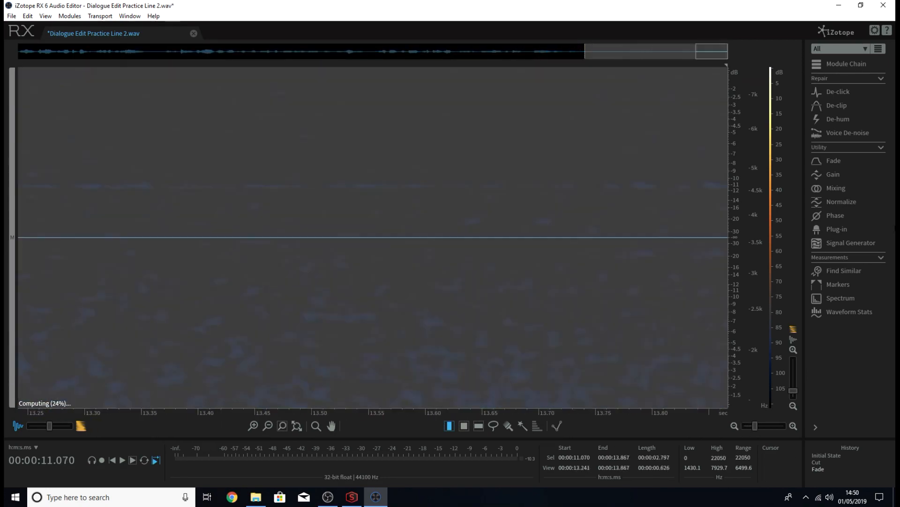
pyautogui.scroll(-6, 488, 240)
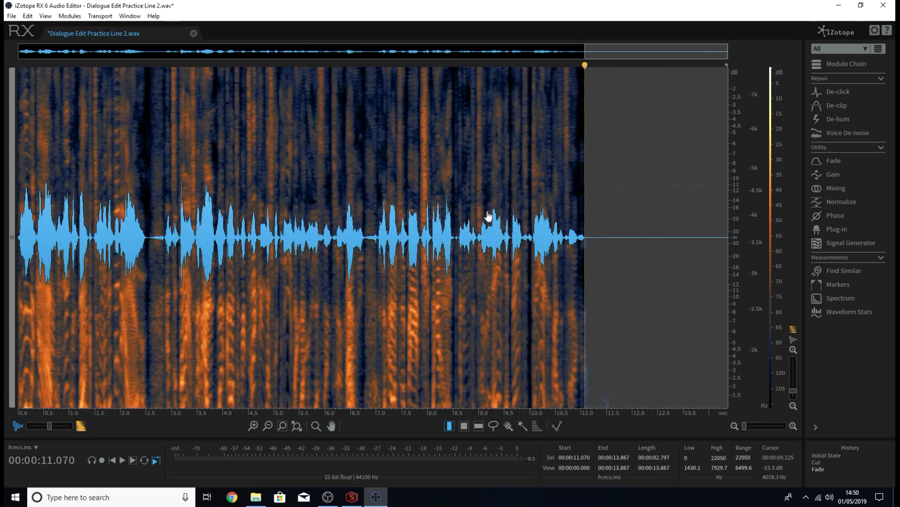
pyautogui.hotkey('ctrl', 'x')
# Select the closing stretch from about 11.009 s to the file end and apply an Equal Pwr fade-out to it
pyautogui.scroll(5, 725, 169)
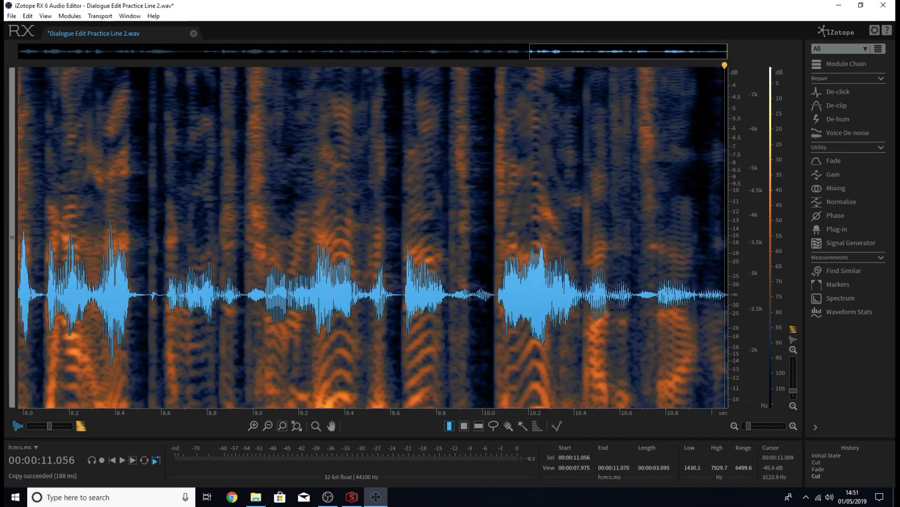
pyautogui.scroll(3, 725, 169)
pyautogui.scroll(3, 715, 266)
pyautogui.moveTo(628, 225); pyautogui.dragTo(801, 186)
pyautogui.click(834, 161)
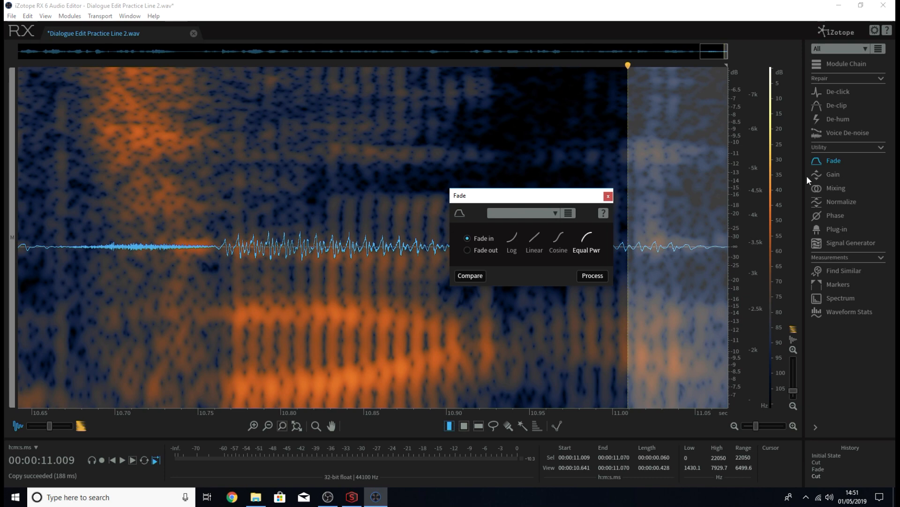
pyautogui.click(470, 249)
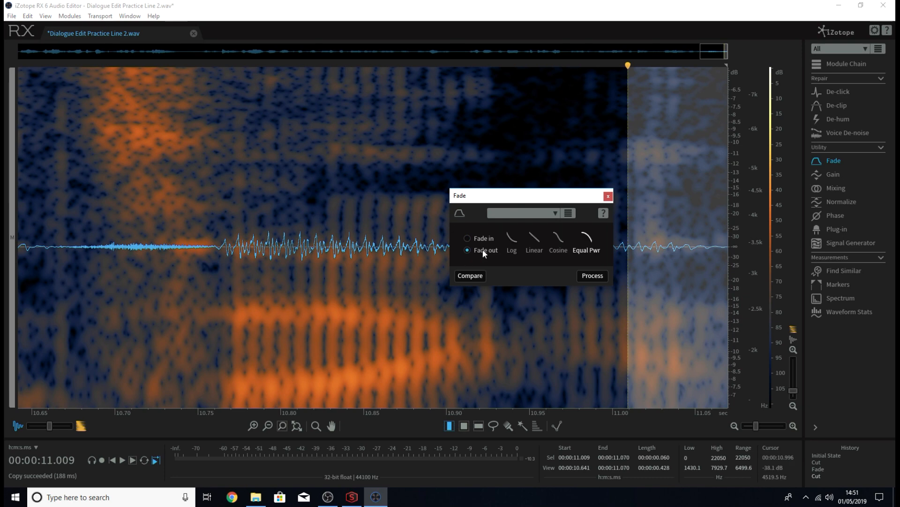
pyautogui.click(593, 276)
pyautogui.click(609, 196)
# Play the whole trimmed file's last part from about 8.500 s to check the ending
pyautogui.scroll(-10, 617, 174)
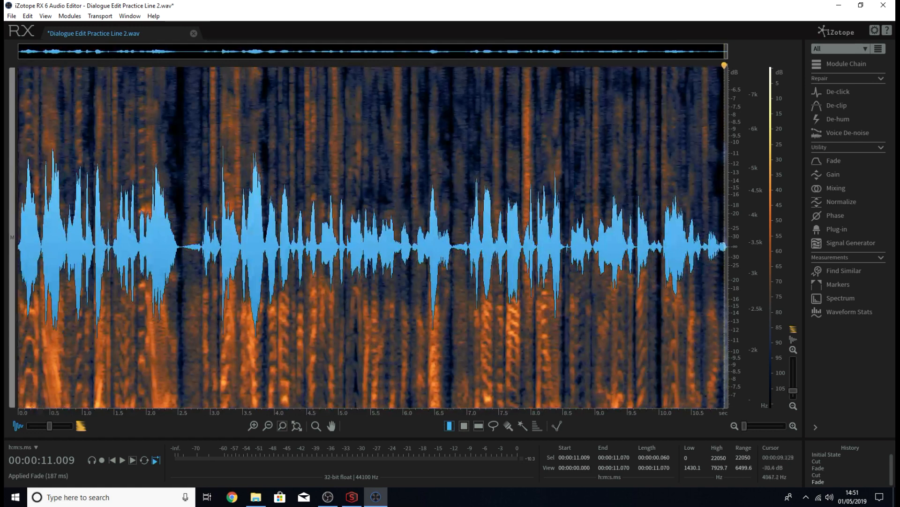
pyautogui.click(564, 158)
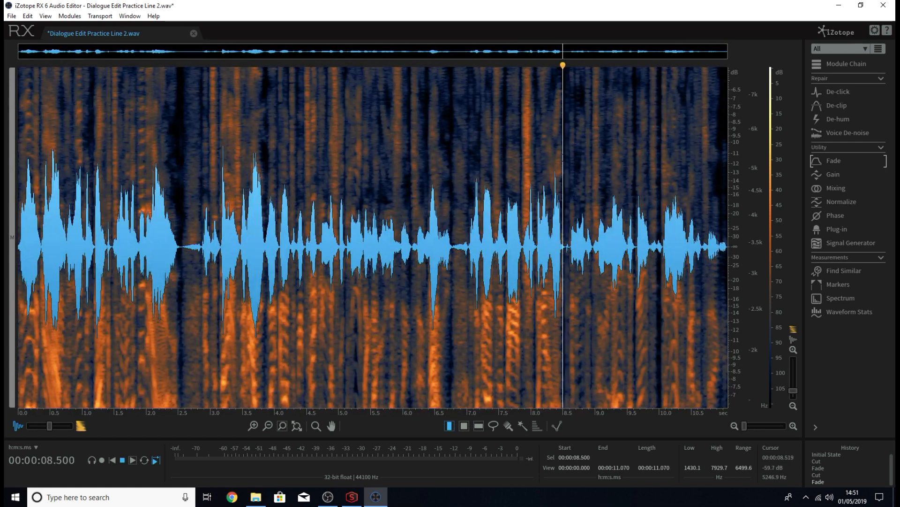
pyautogui.press('space')
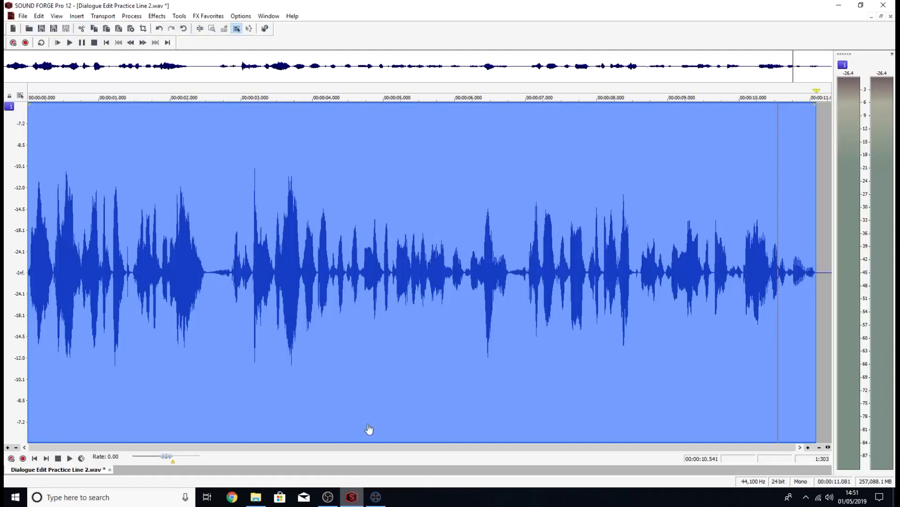
# Switch to Sound Forge and place the cursor in the dialogue waveform at about 4.940 s
pyautogui.click(352, 497)
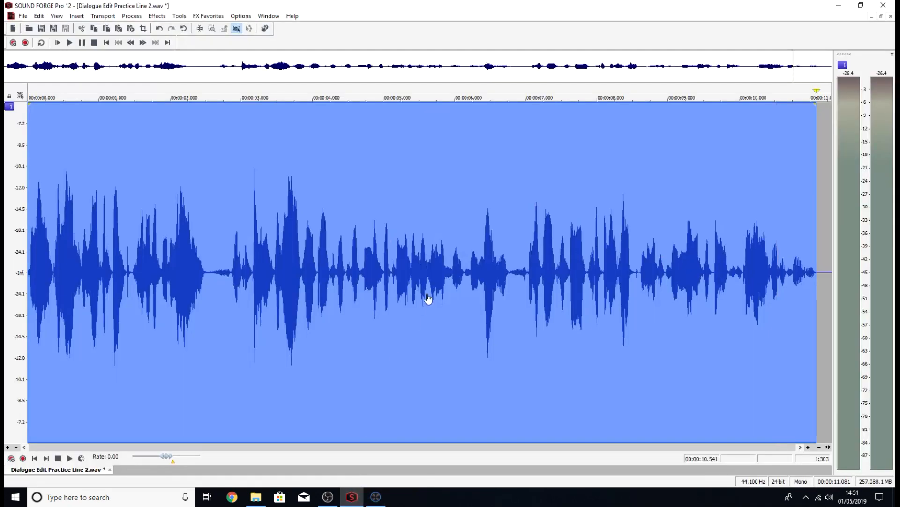
pyautogui.click(380, 160)
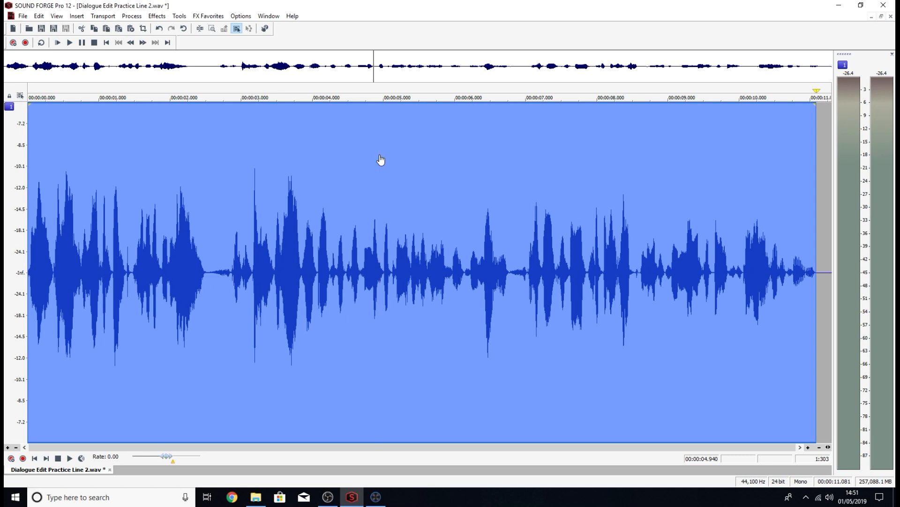